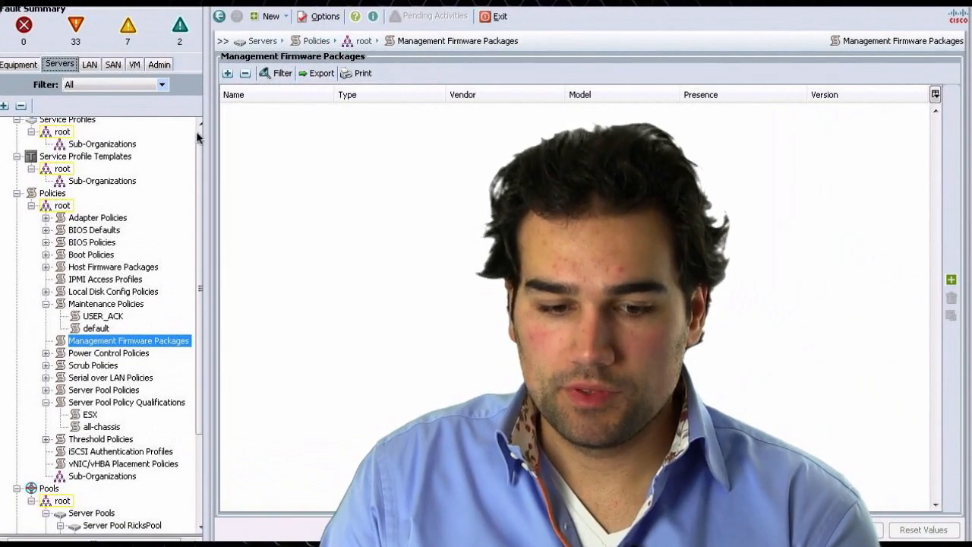
- Open the Create Service Profile dialog for Service Profiles and scroll through its sections
scroll(198, 137, up, 1)
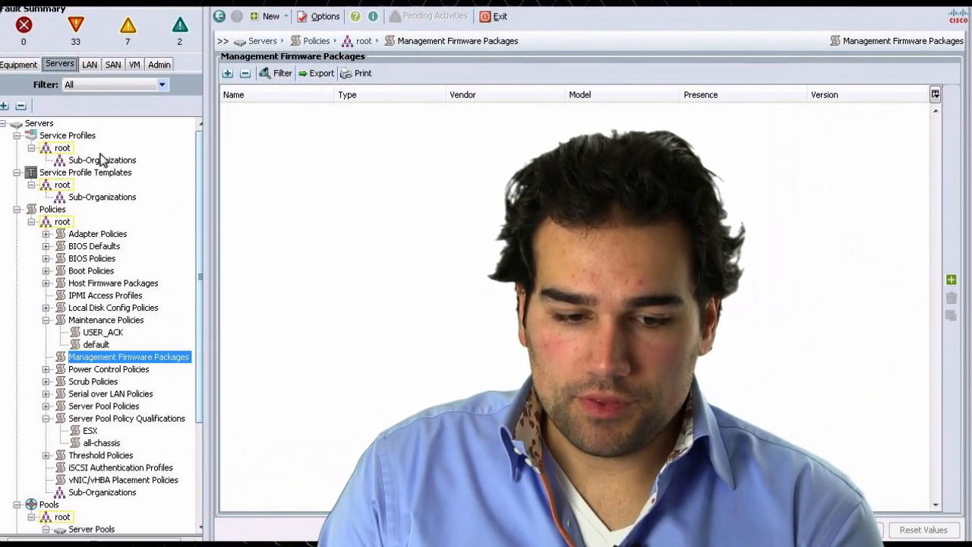
right_click(63, 135)
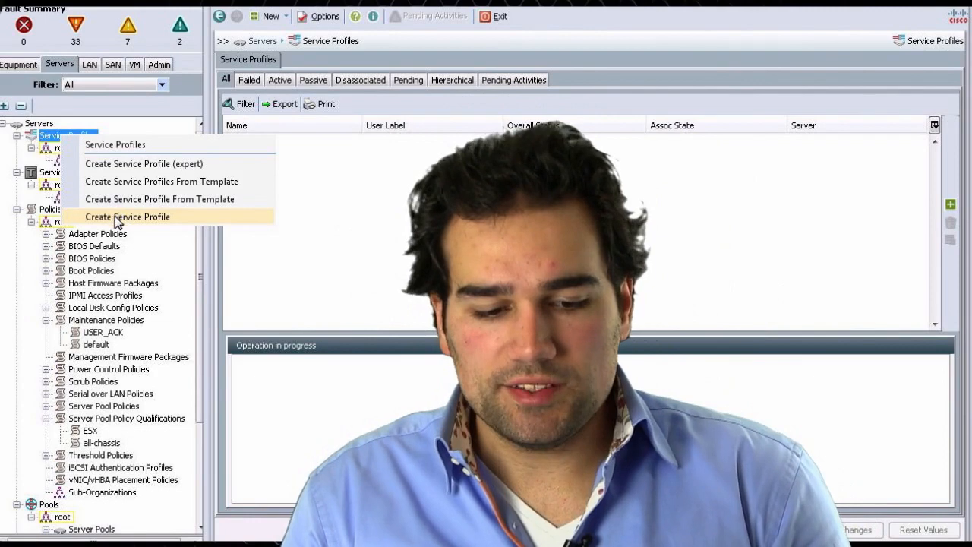
click(181, 217)
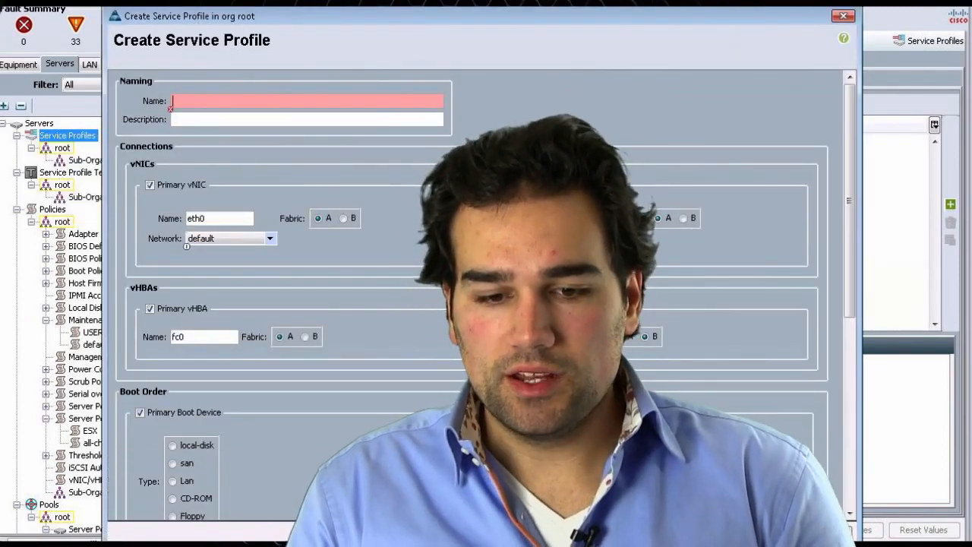
drag(400, 22, 295, 13)
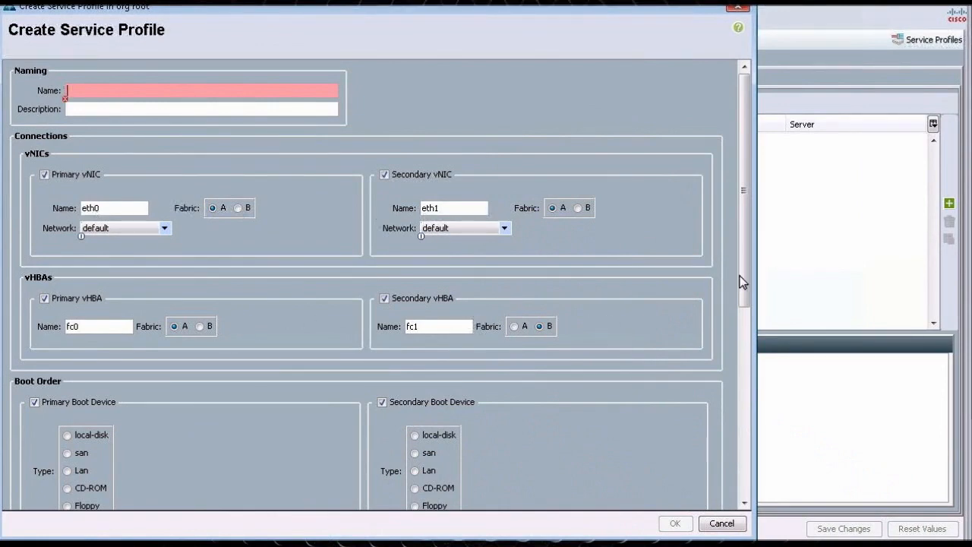
drag(745, 337, 750, 369)
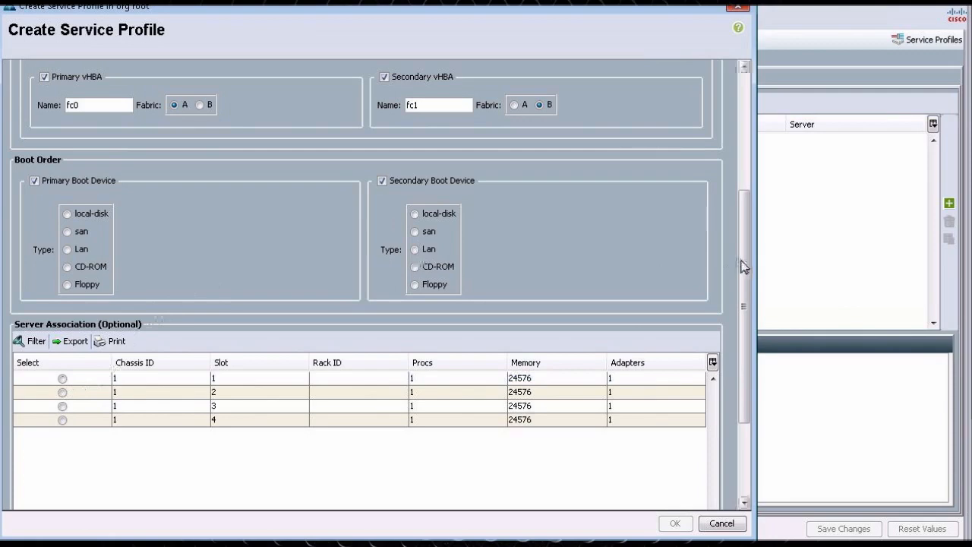
drag(746, 245, 753, 131)
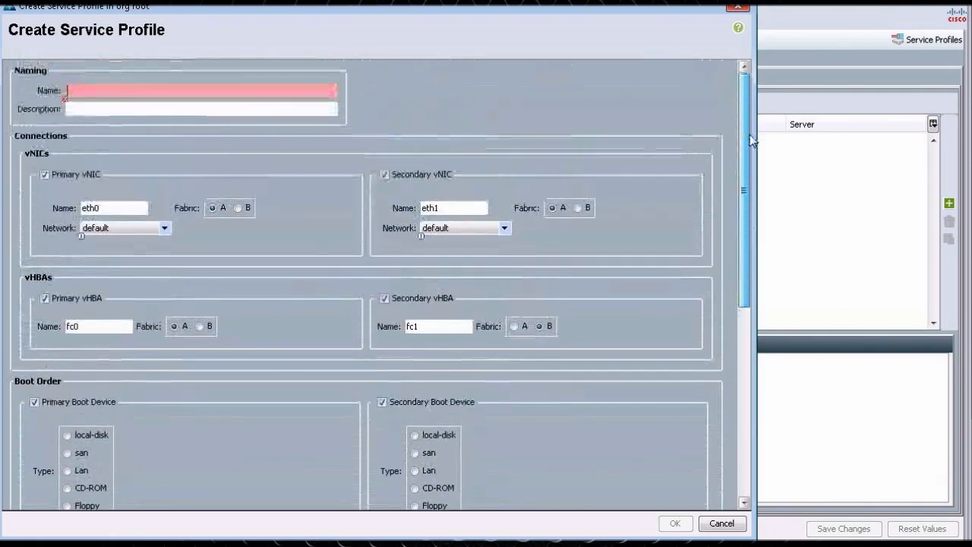
- Review the network choices for the primary and secondary vNICs, then cancel the dialog
click(128, 228)
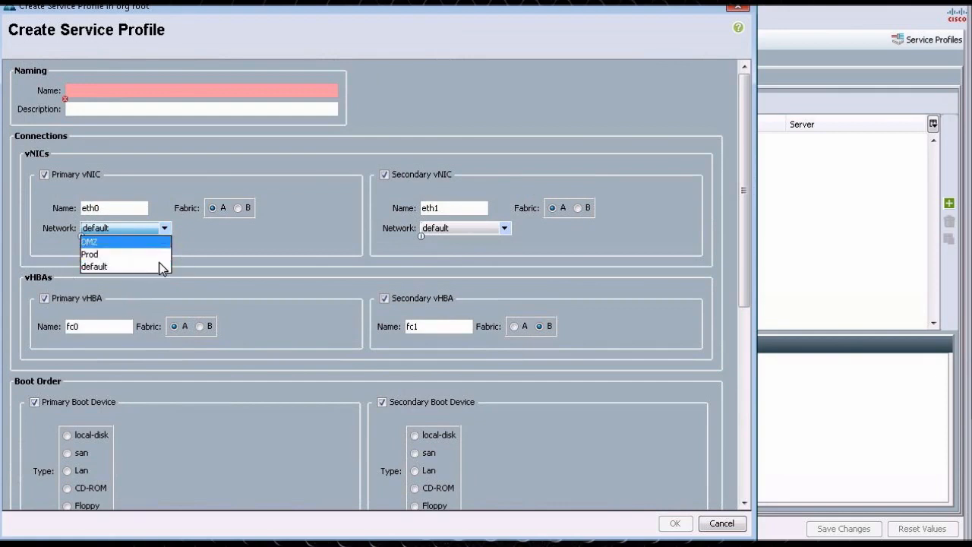
click(478, 230)
click(478, 228)
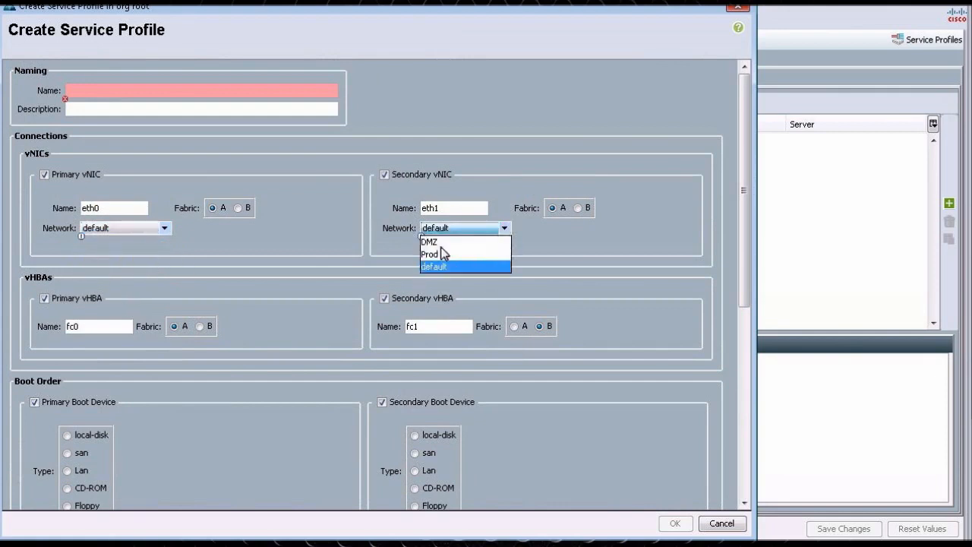
click(455, 265)
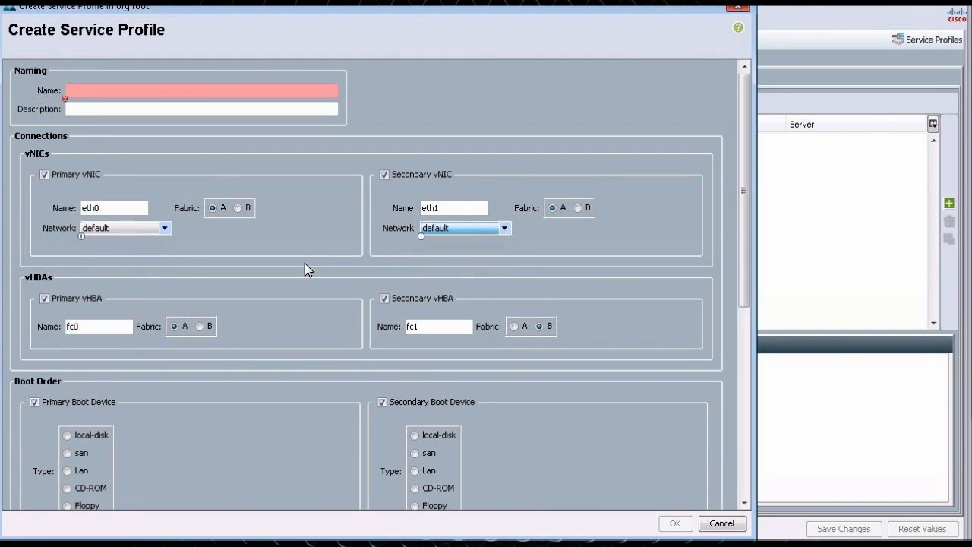
click(722, 523)
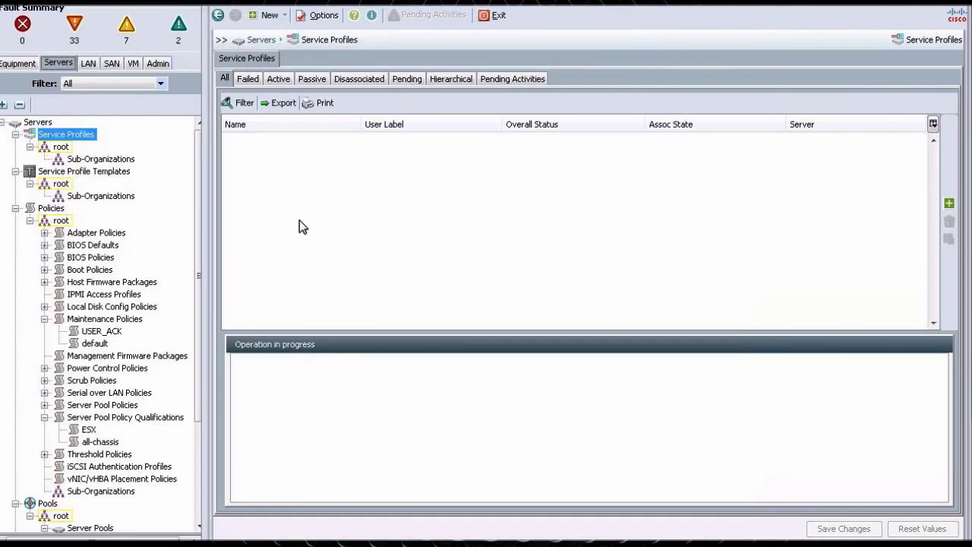
- Start a new service profile template named SPtemplate, setting its type to Updating Template
right_click(50, 137)
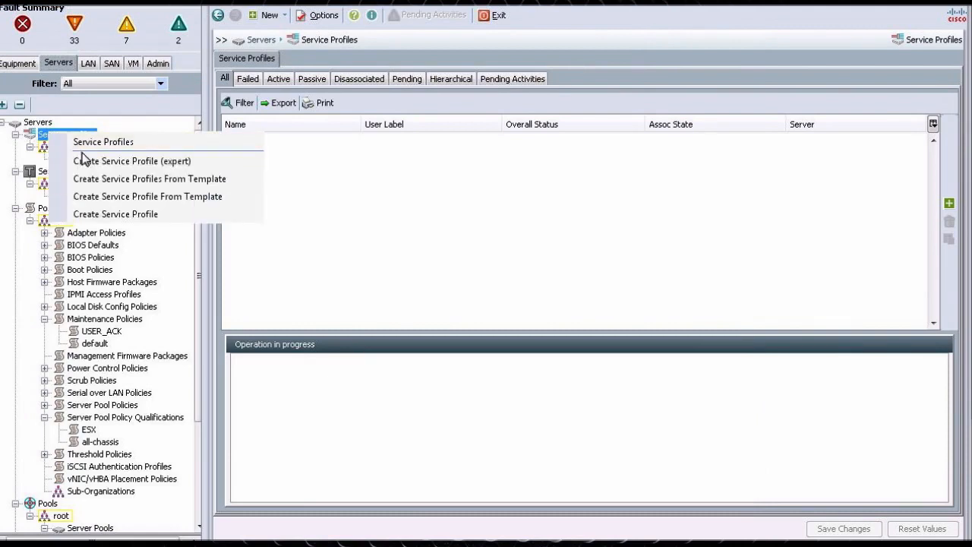
click(320, 204)
right_click(85, 176)
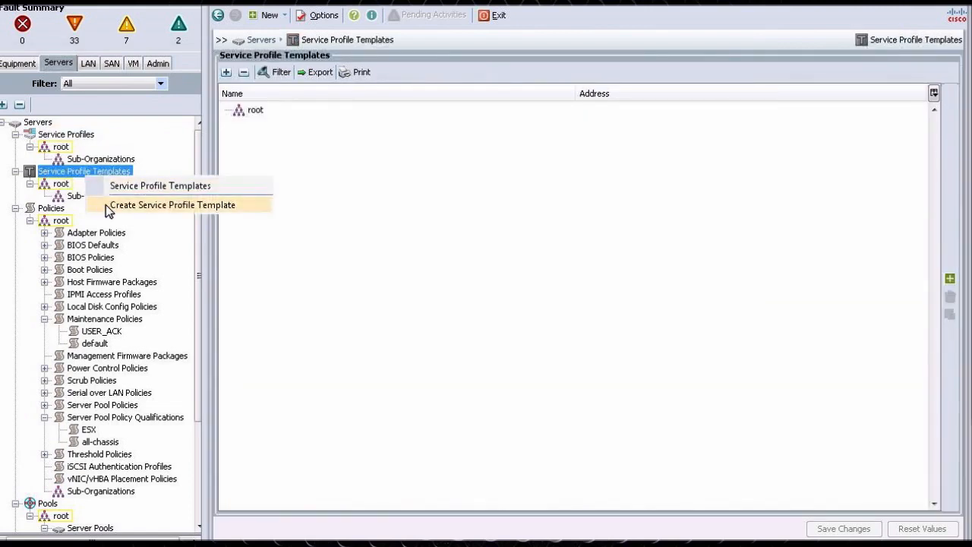
click(106, 205)
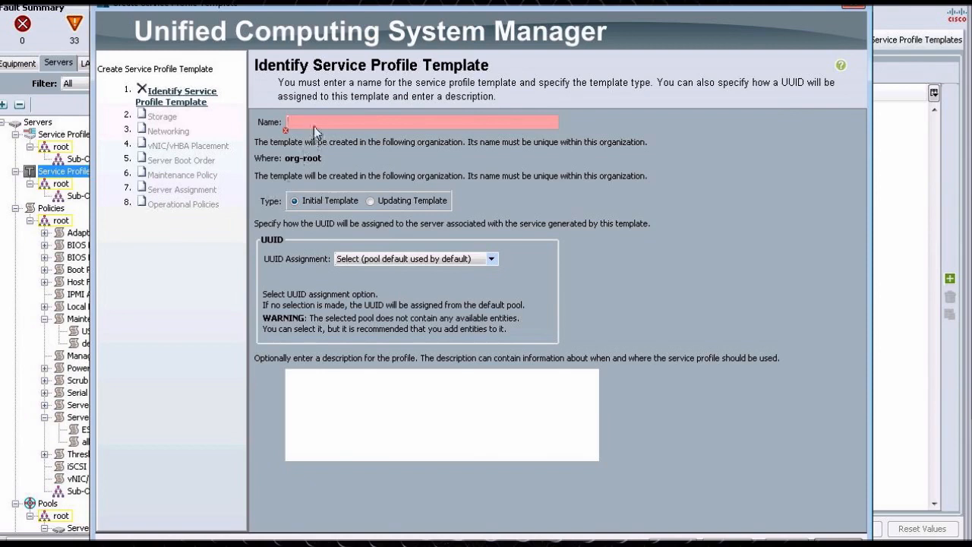
click(370, 202)
click(334, 120)
text(SPtemplate)
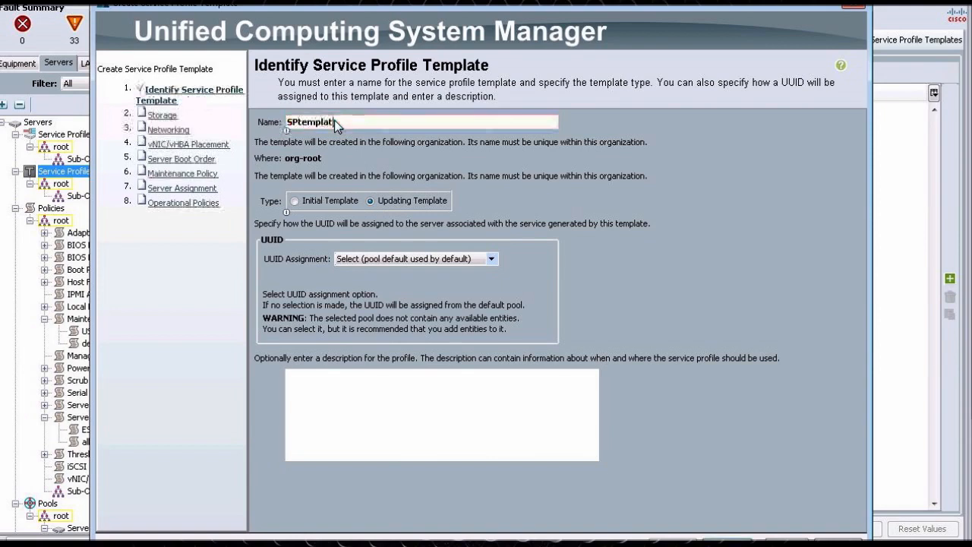
- Assign UUIDs from the CCIE_DC_UUID pool, enter the description 'hello this is for the Mastreing UCS class', and continue to Storage
click(376, 260)
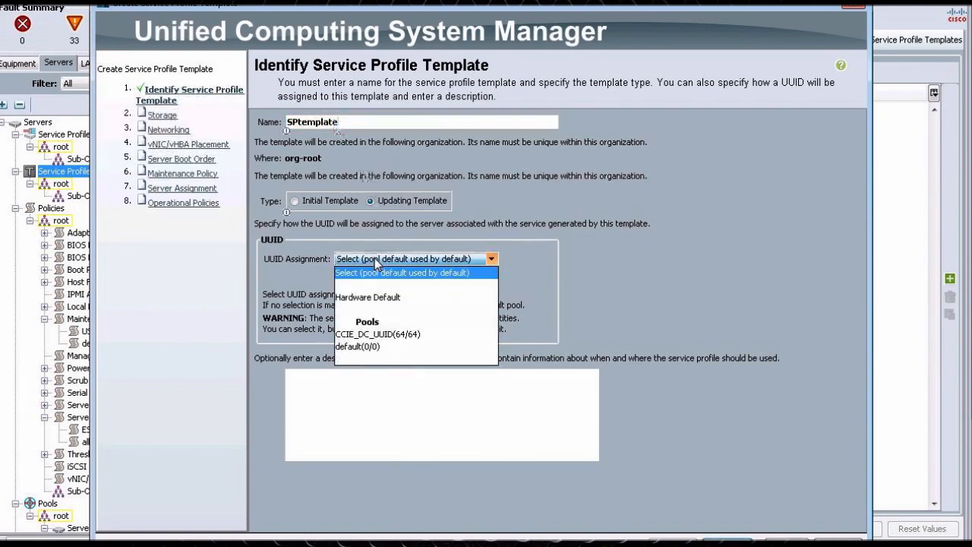
click(354, 335)
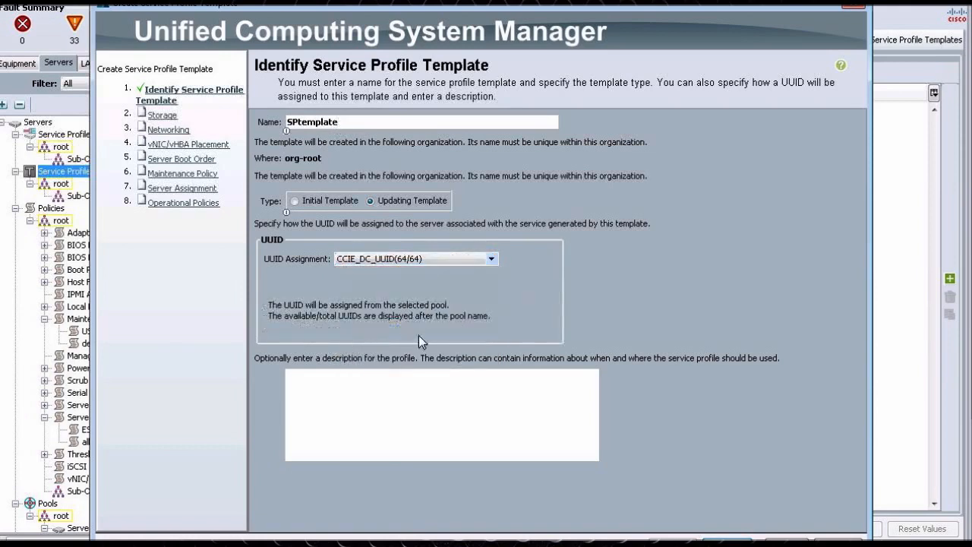
click(532, 432)
text(hello this is for the M)
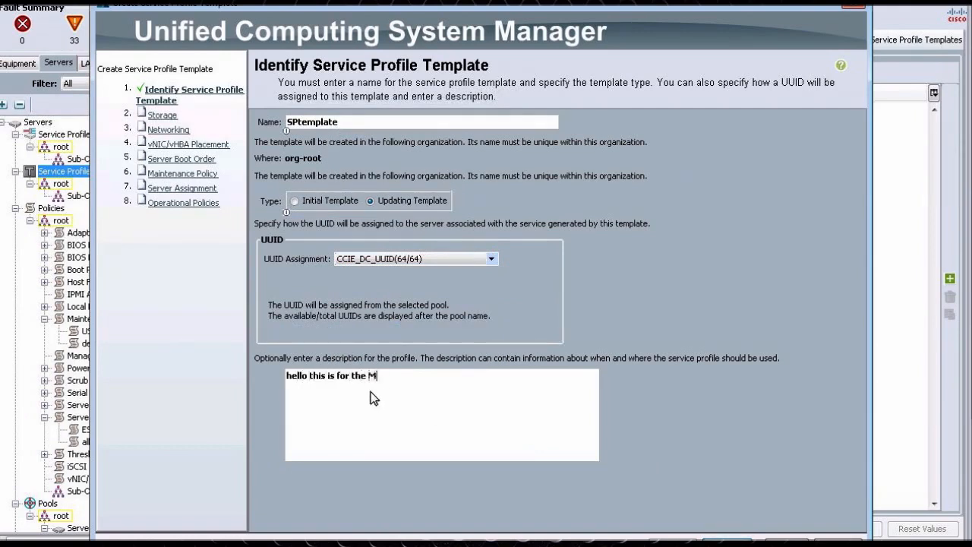
text(astreing UCS class)
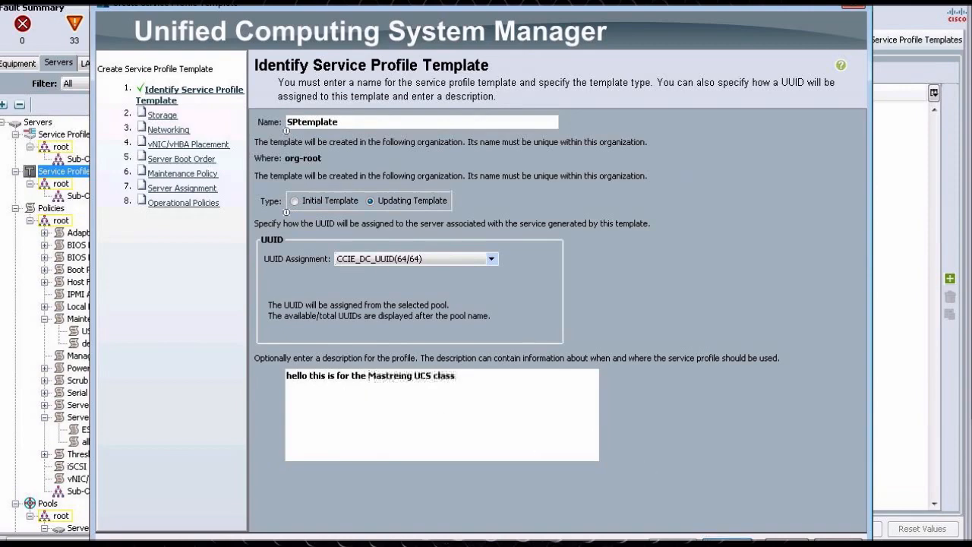
click(727, 541)
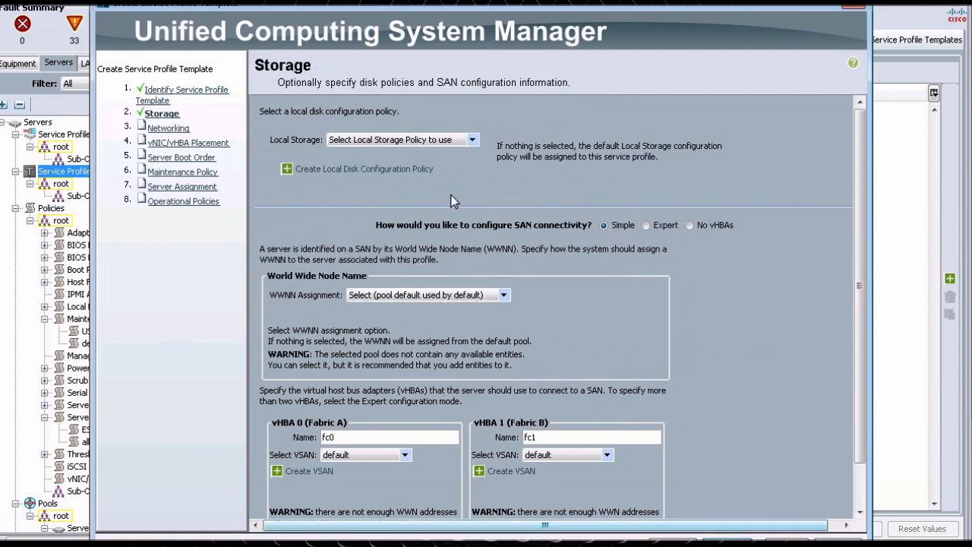
- Set the local storage policy to AnyDisk
click(442, 140)
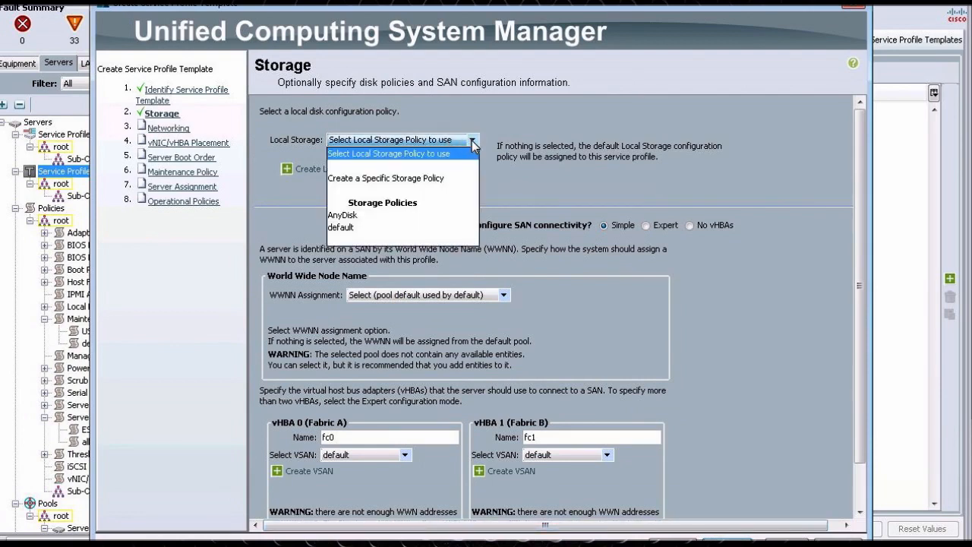
click(408, 214)
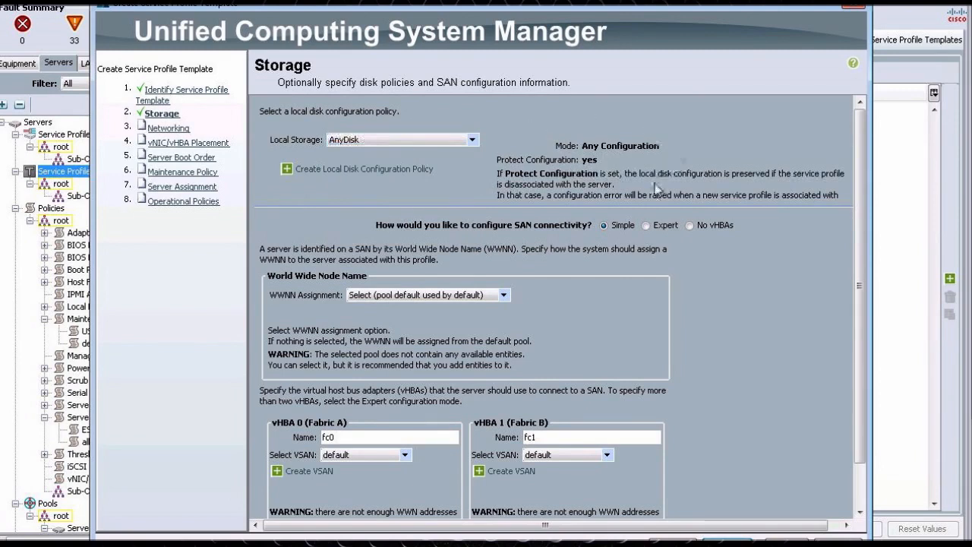
click(408, 140)
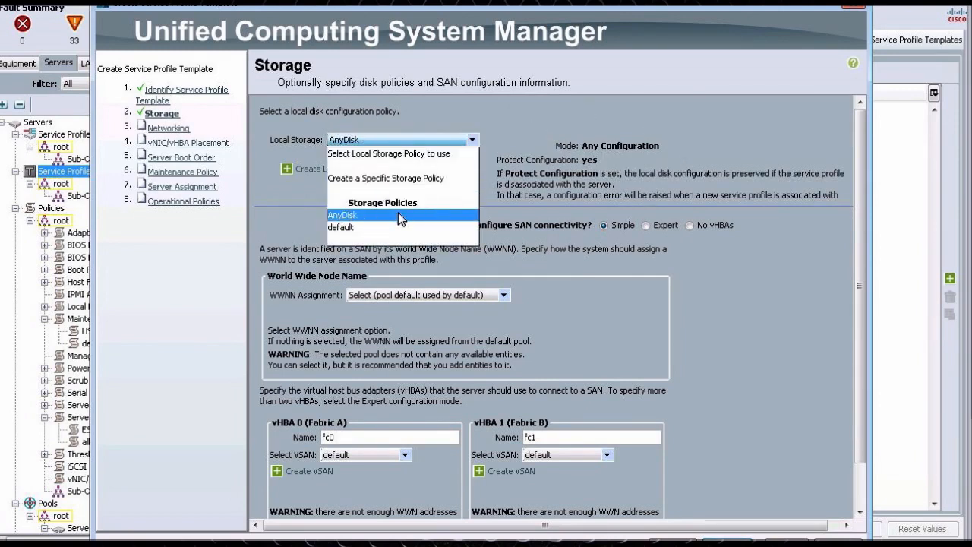
click(399, 179)
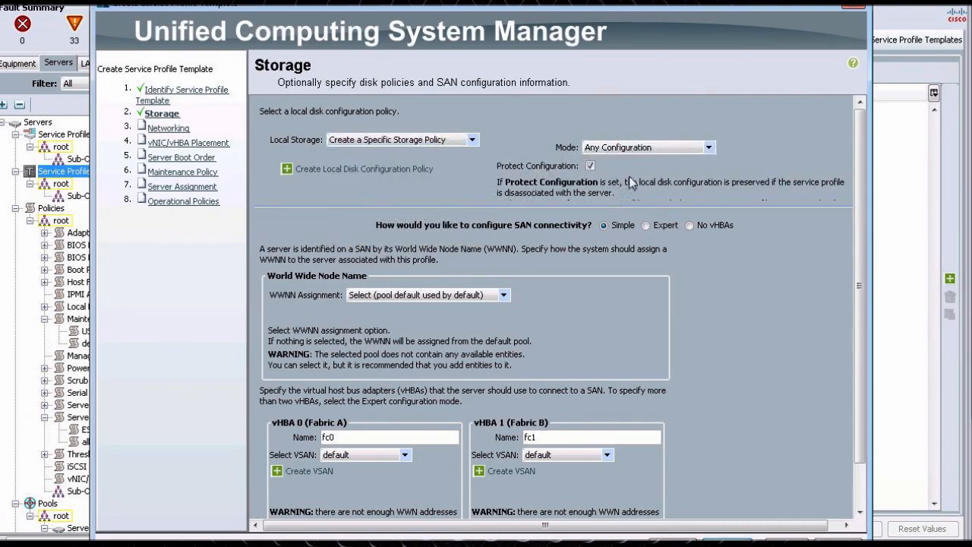
click(420, 142)
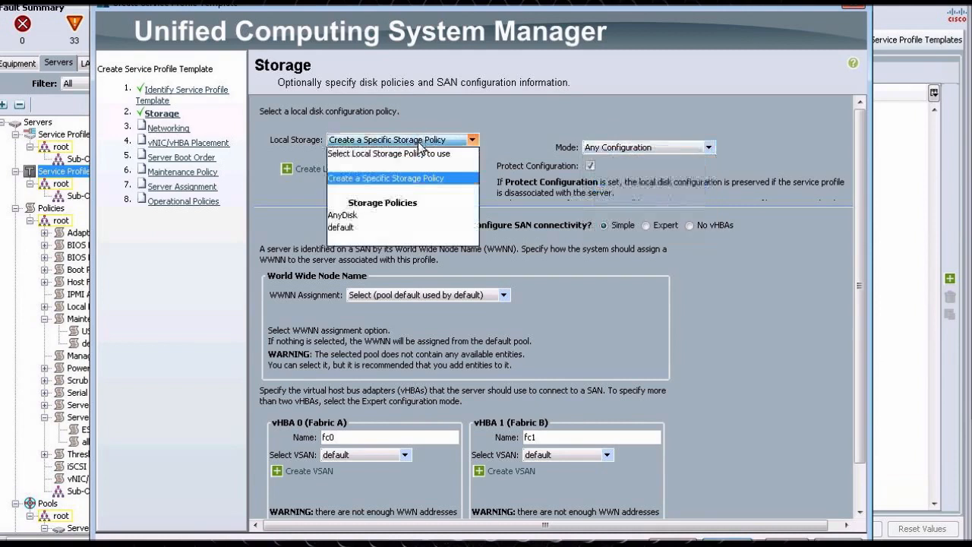
click(357, 215)
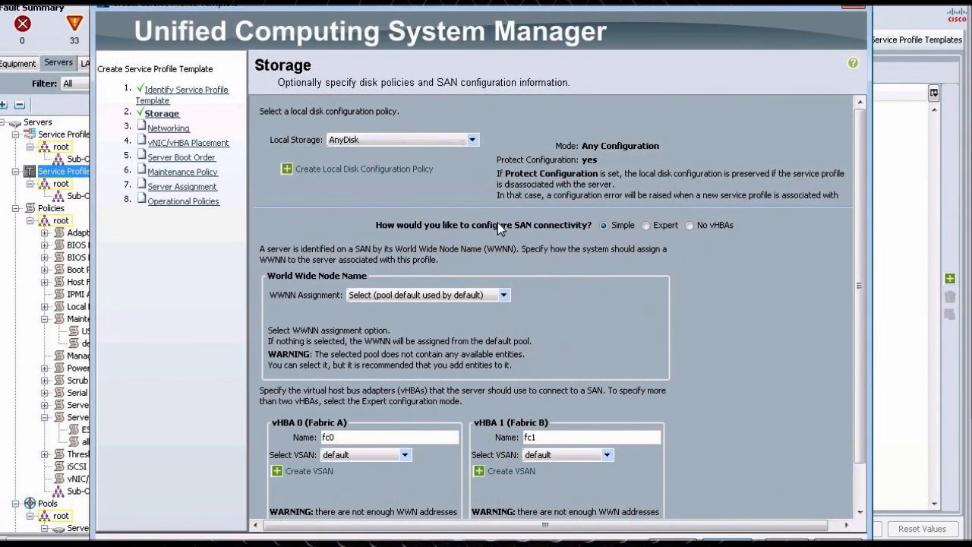
- Switch SAN connectivity to Expert and assign WWNNs from the DC_WWNN(64/64) pool
click(645, 226)
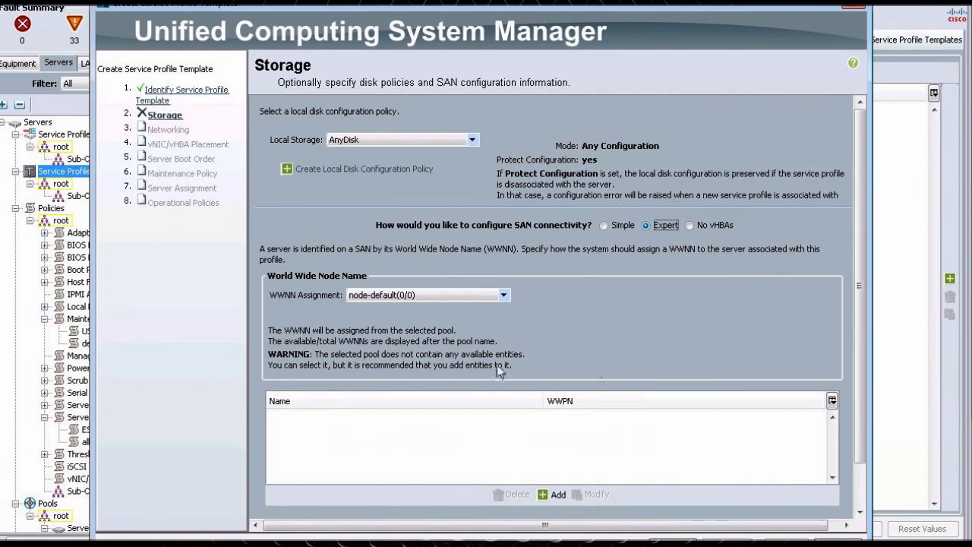
click(399, 297)
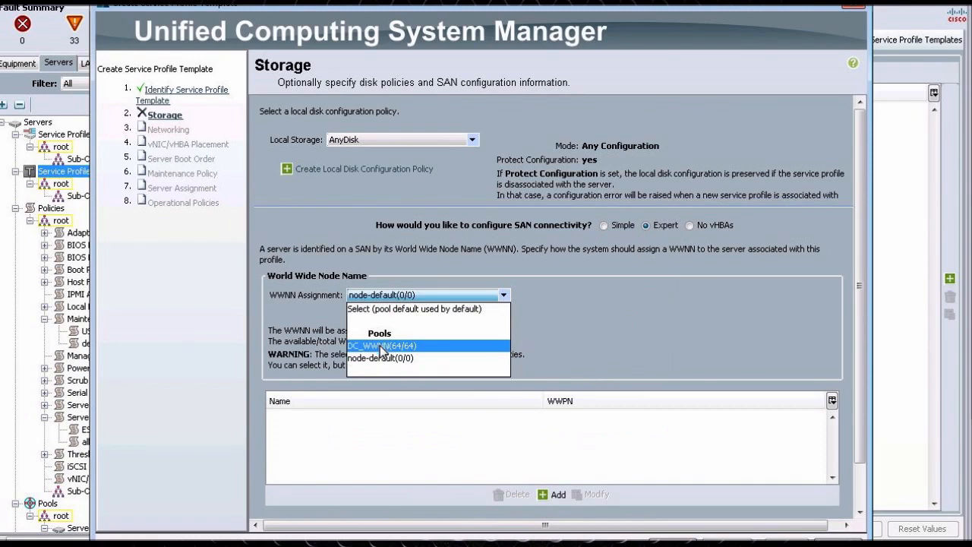
click(382, 347)
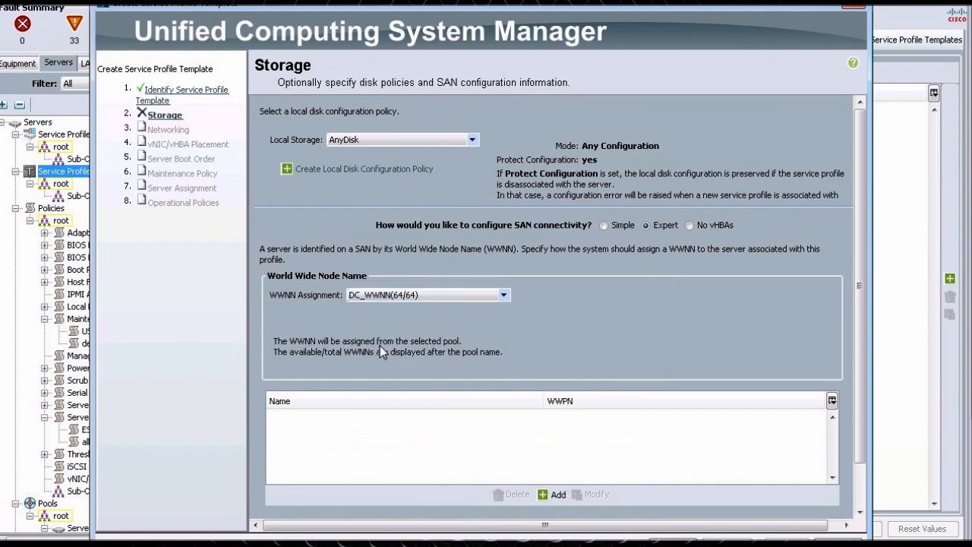
click(385, 297)
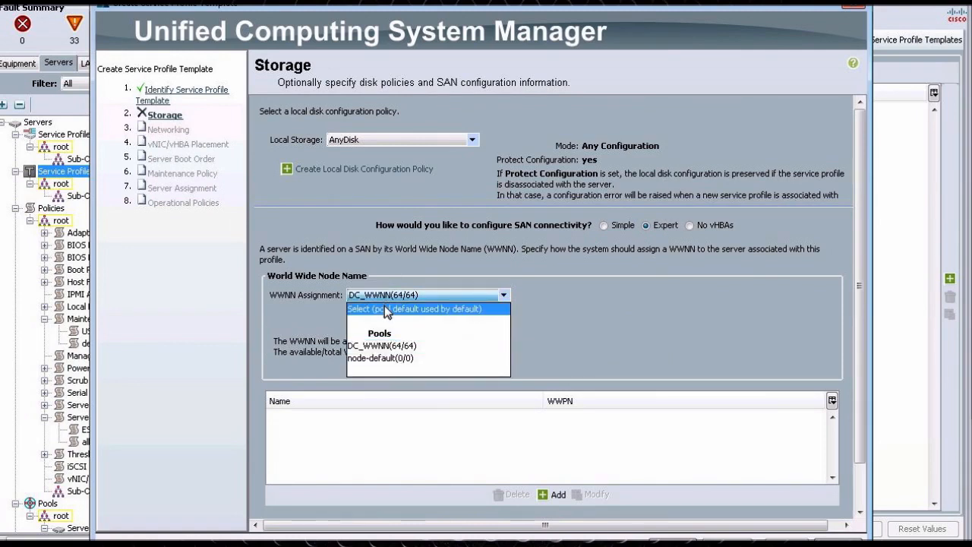
click(385, 309)
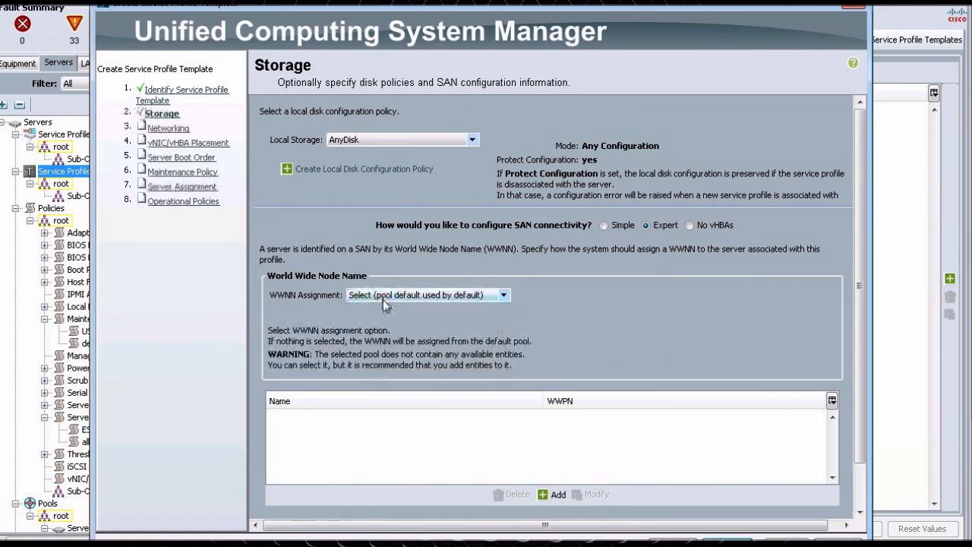
click(382, 296)
click(480, 296)
click(396, 343)
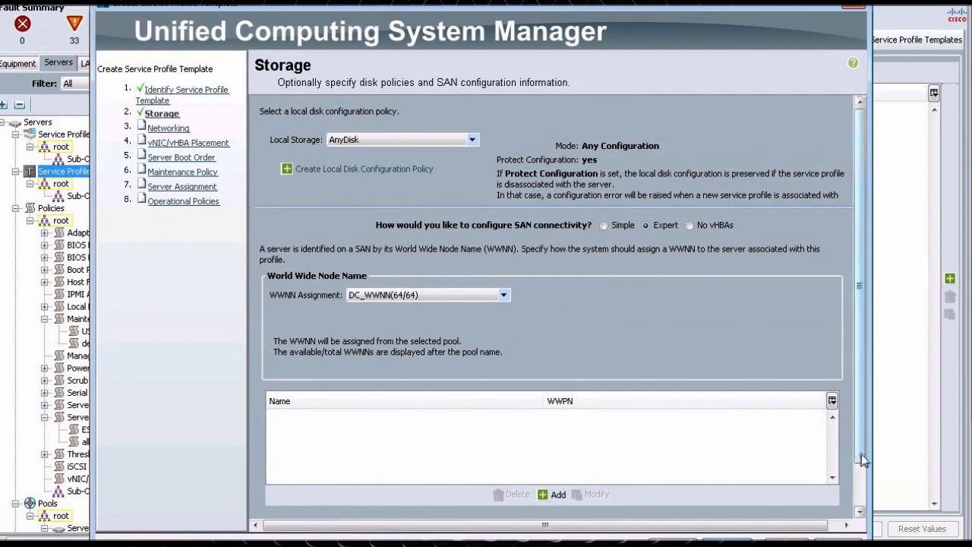
- Add vHBA fc0 using the FabA_vHBA SAN connectivity template with the VMWare adapter policy
scroll(863, 454, down, 2)
click(556, 446)
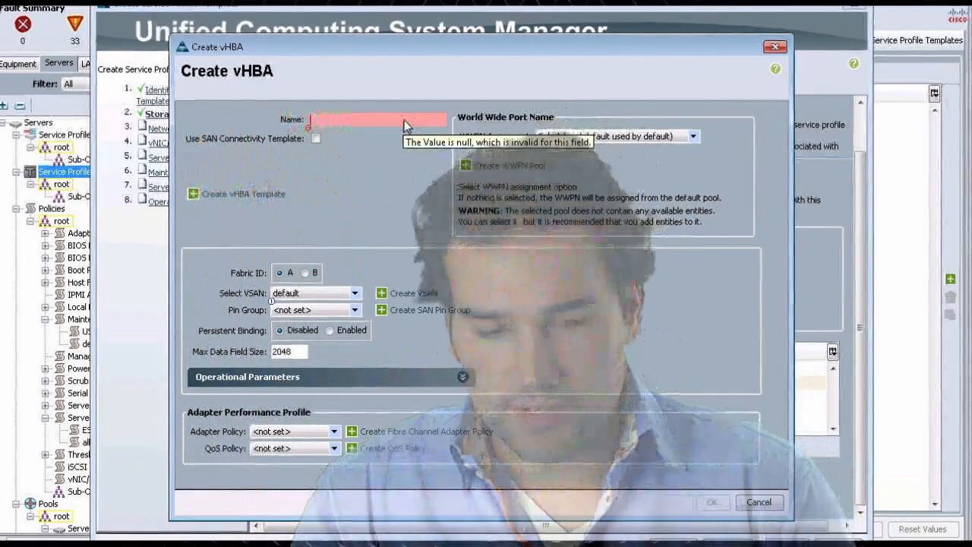
text(fc0)
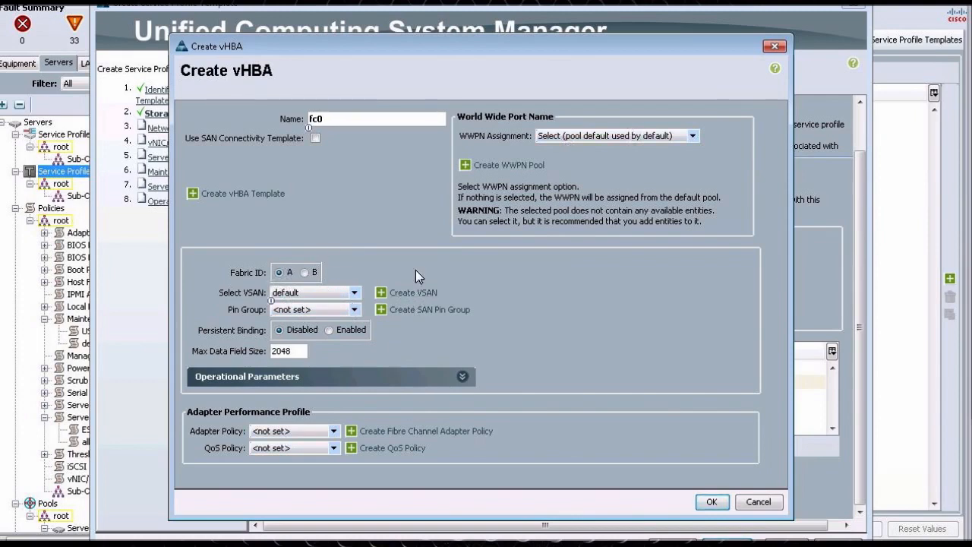
click(315, 138)
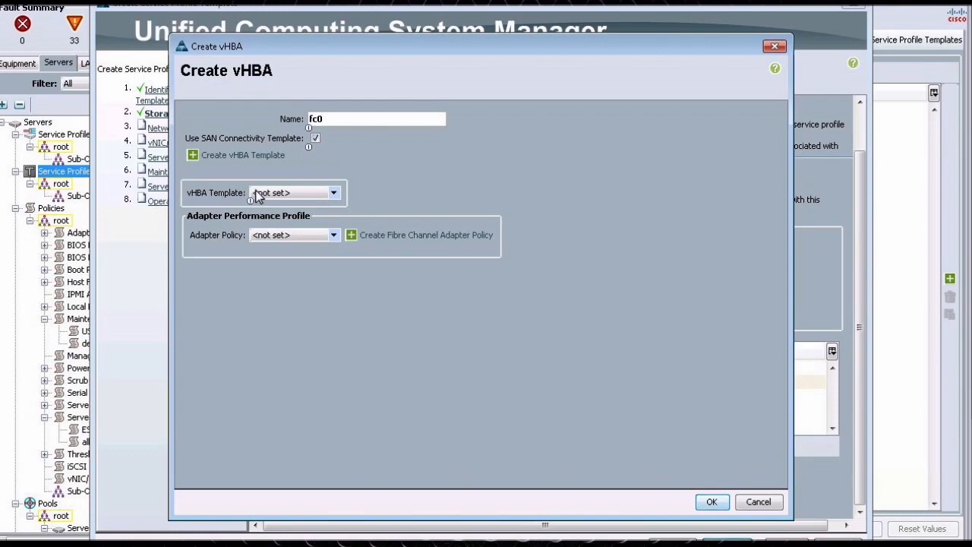
click(334, 195)
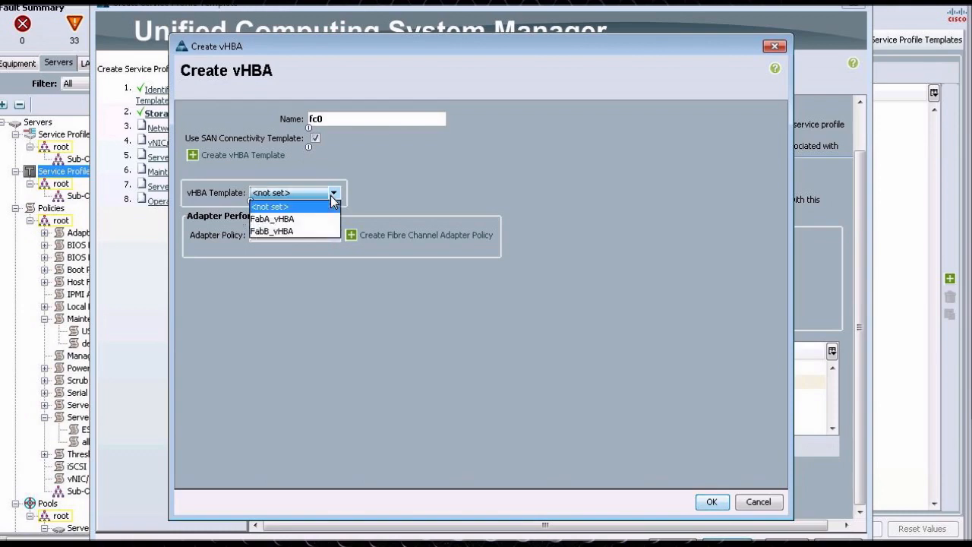
click(297, 220)
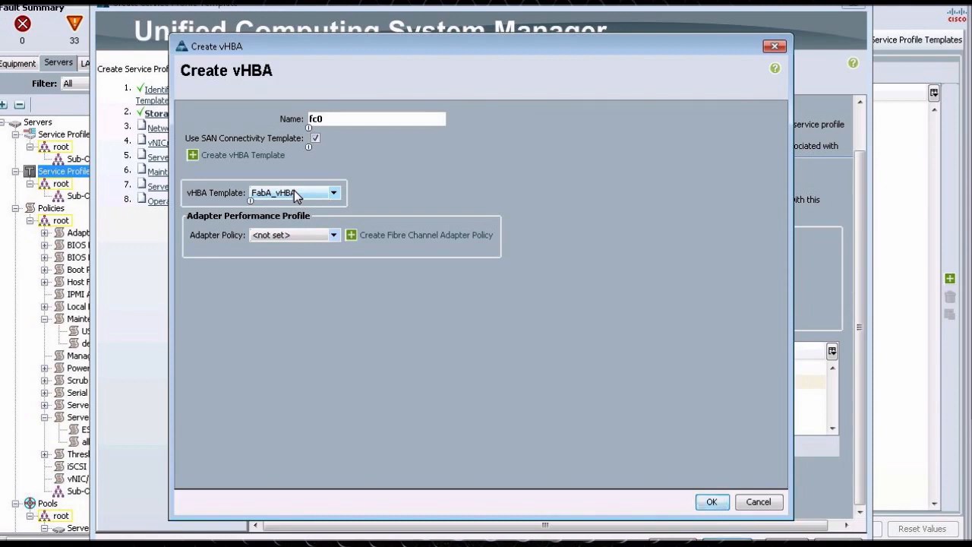
click(292, 234)
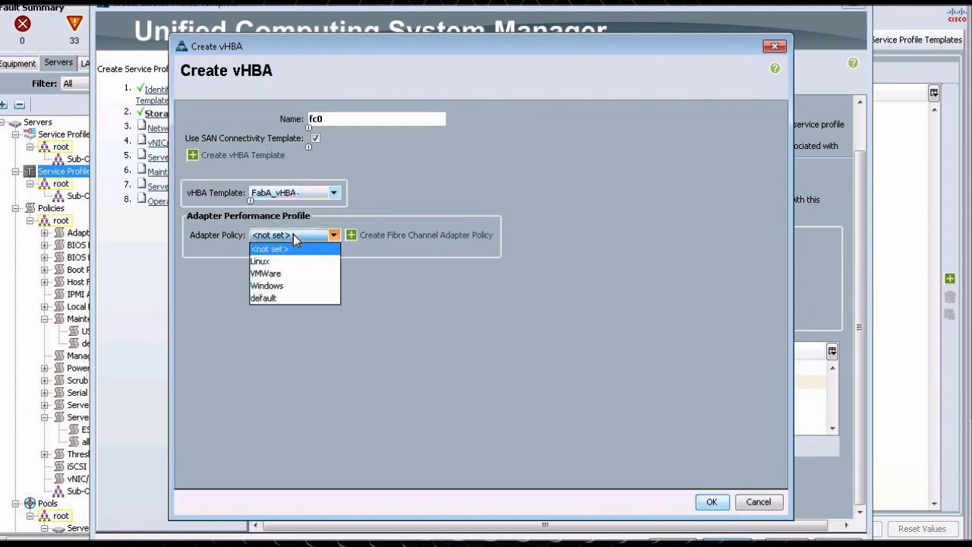
click(292, 276)
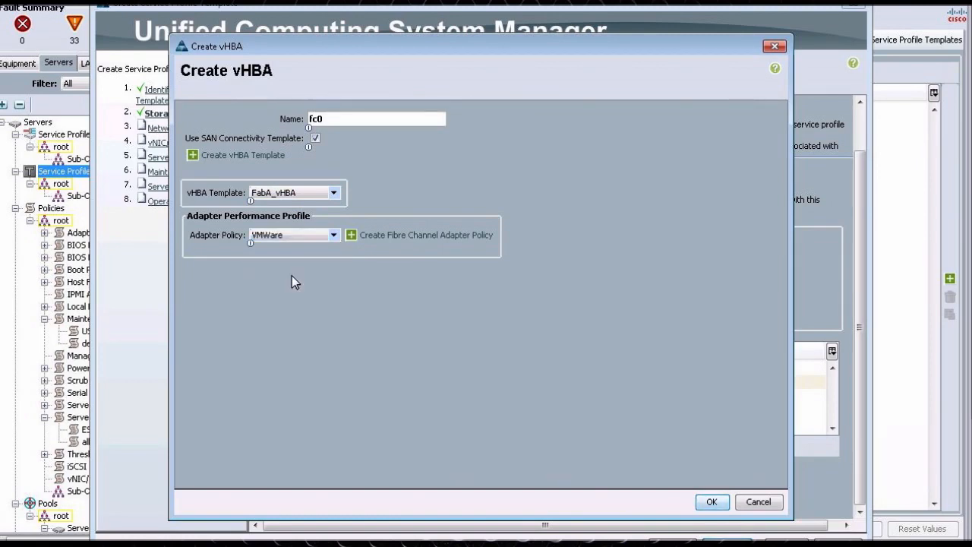
click(713, 503)
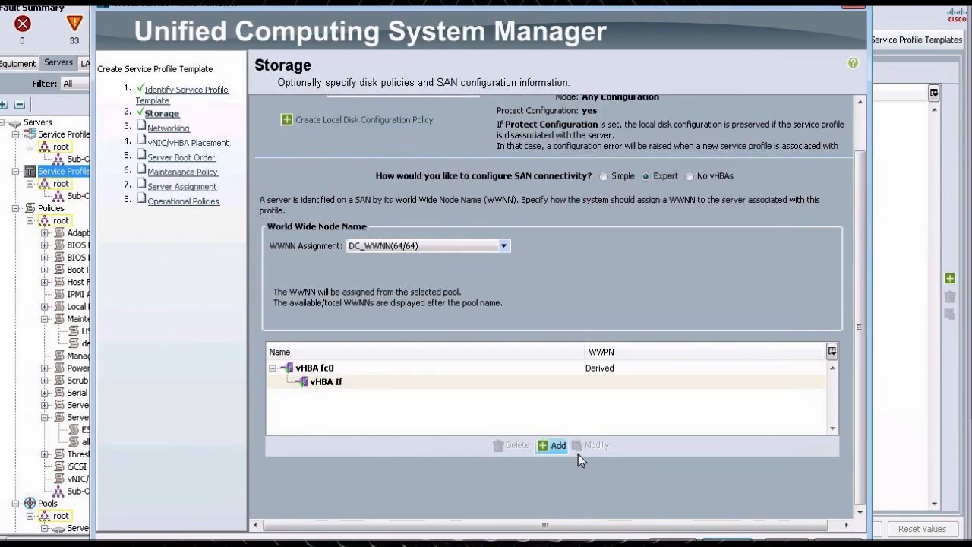
- Add vHBA fc1 using the FabB_vHBA SAN connectivity template with the VMWare adapter policy
click(554, 445)
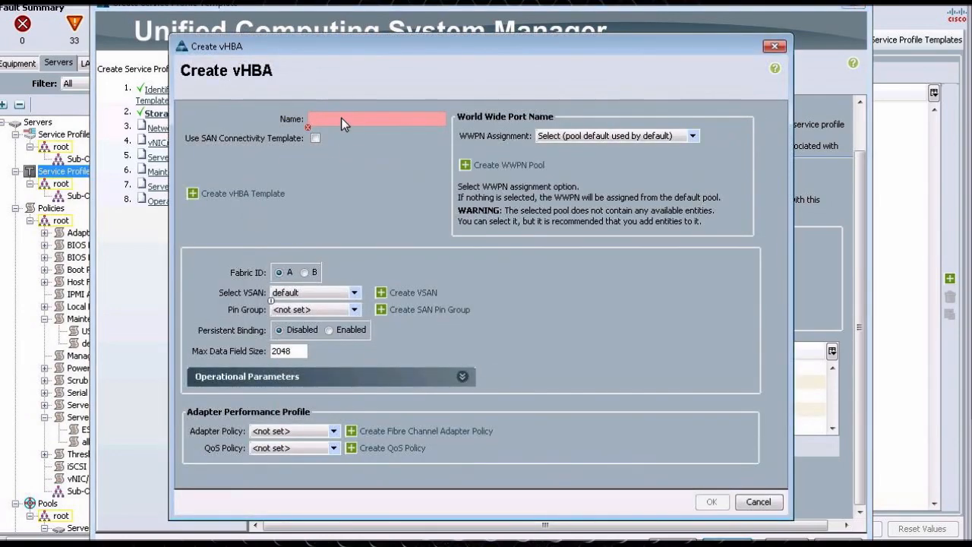
text(fc1)
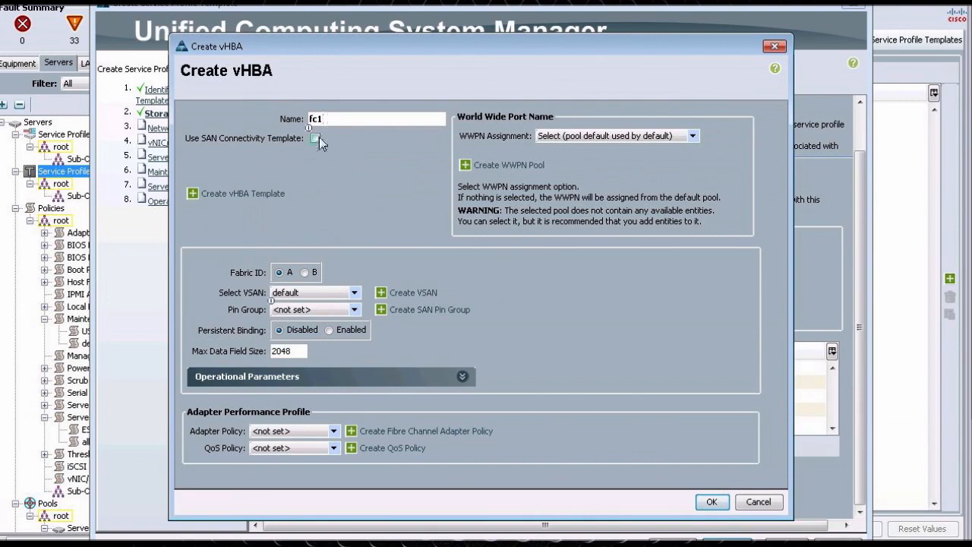
click(316, 137)
click(315, 194)
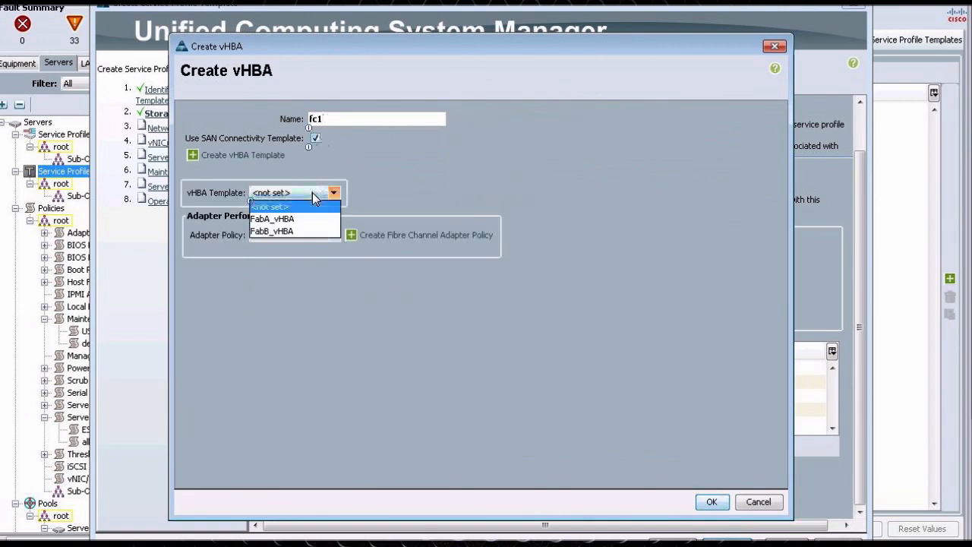
click(283, 233)
click(282, 234)
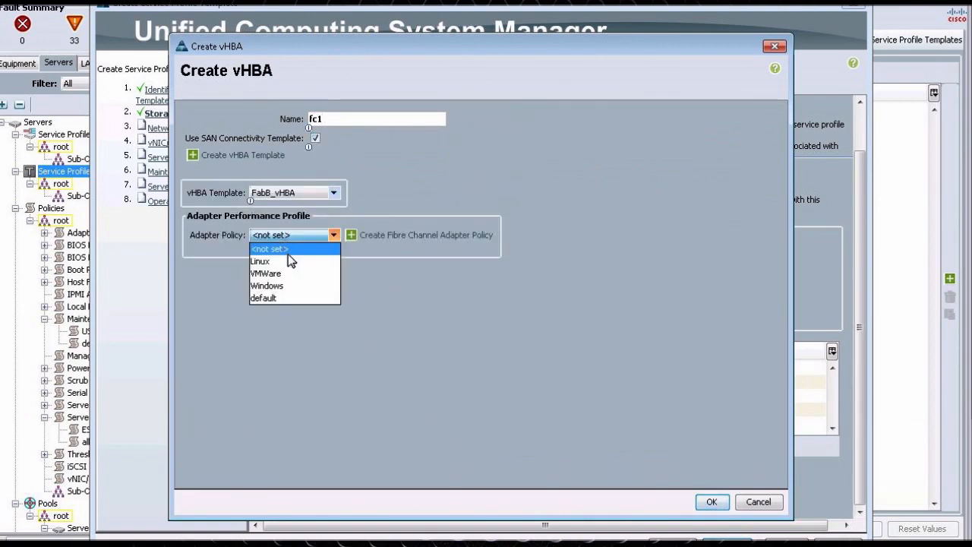
click(285, 274)
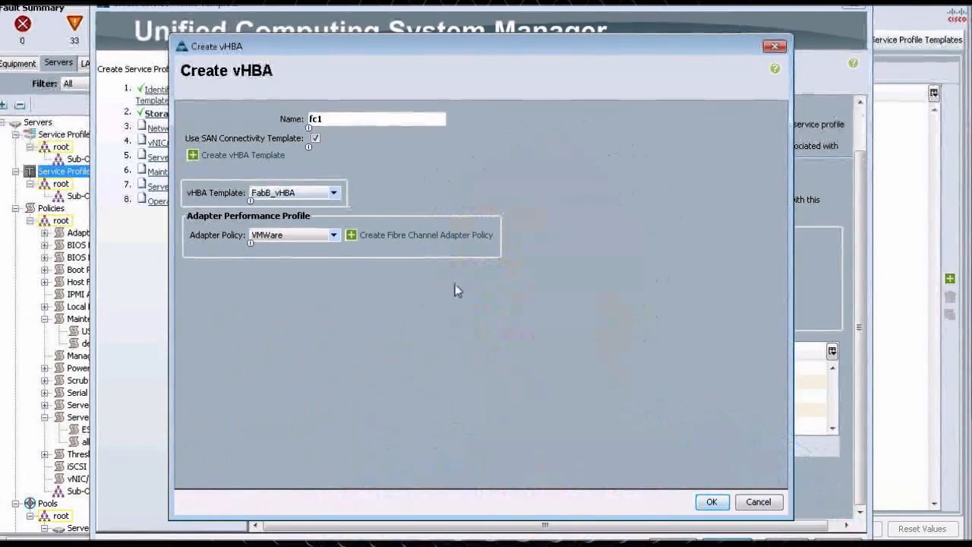
click(712, 501)
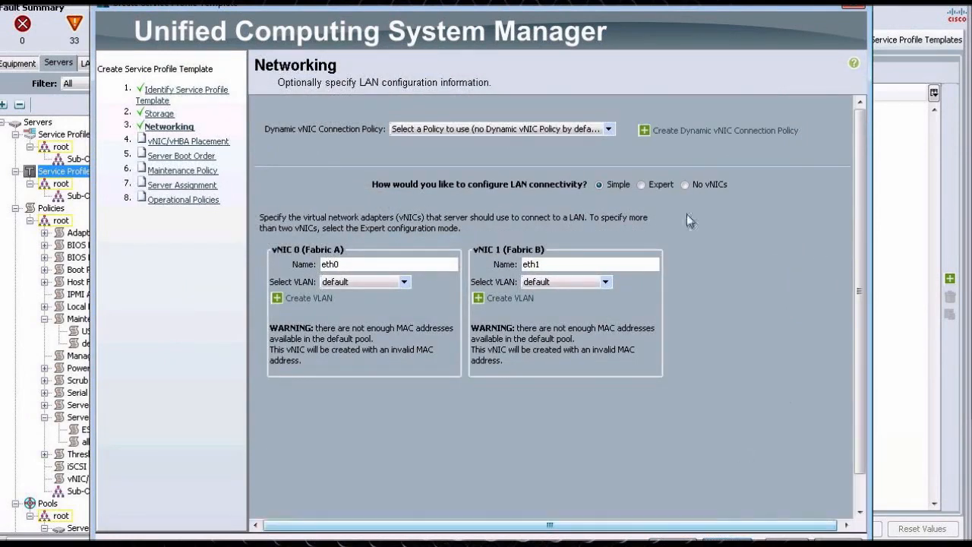
- Switch LAN connectivity to Expert mode on the Networking page
click(643, 185)
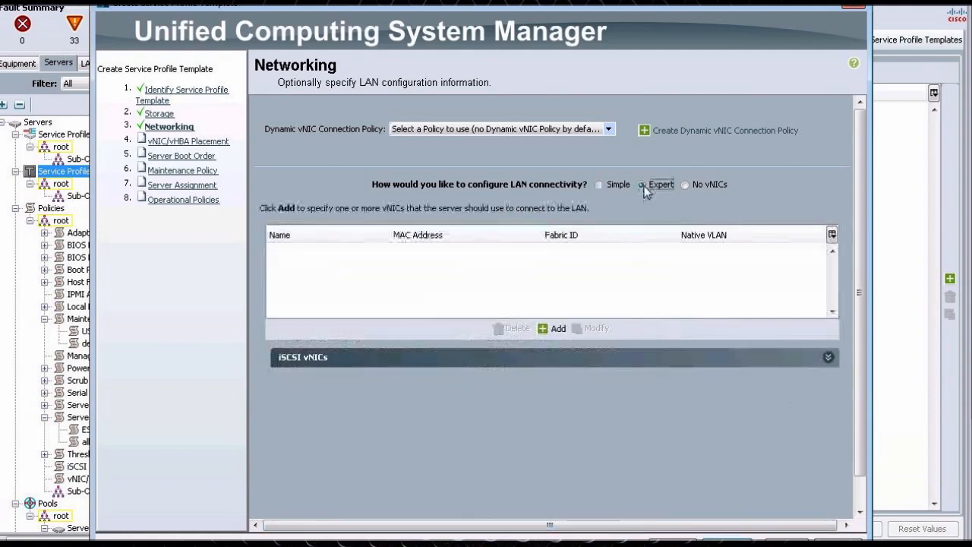
click(623, 360)
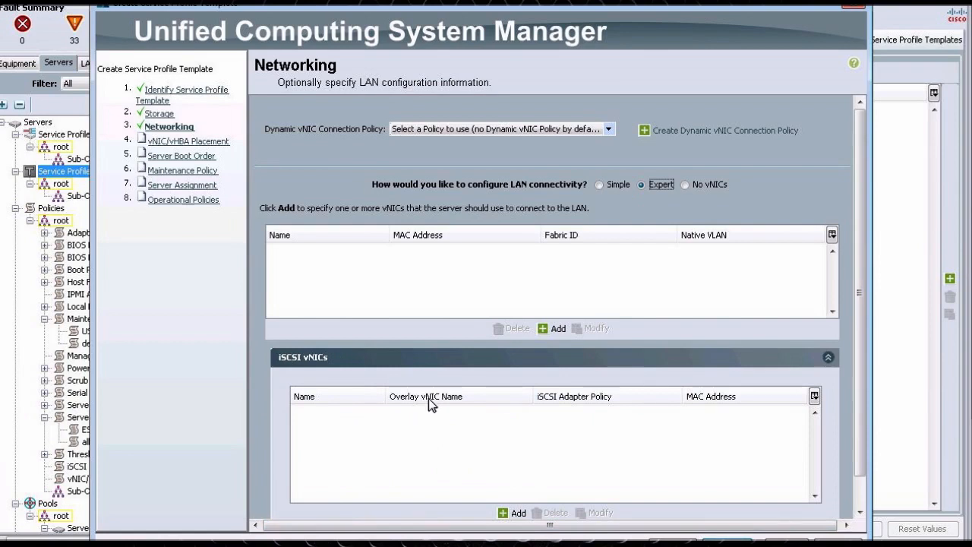
click(425, 360)
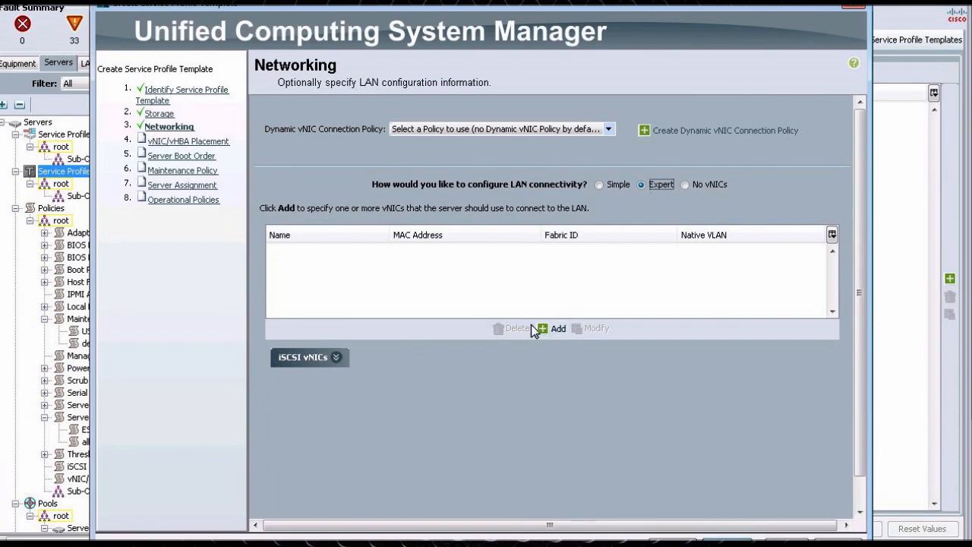
- Add vNIC vNICA_1 using the FabricA_Prod LAN connectivity template with the VMWare adapter policy
click(557, 328)
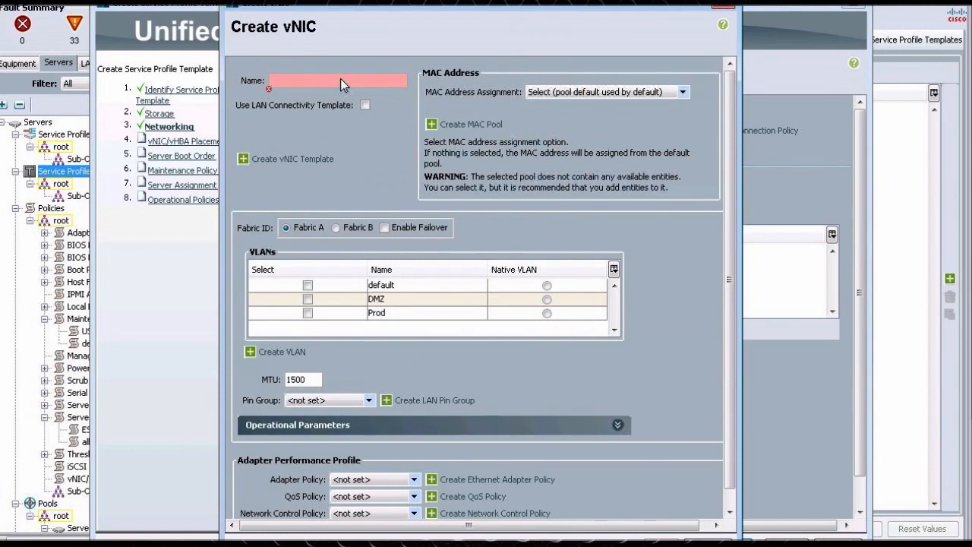
text(vNICA)
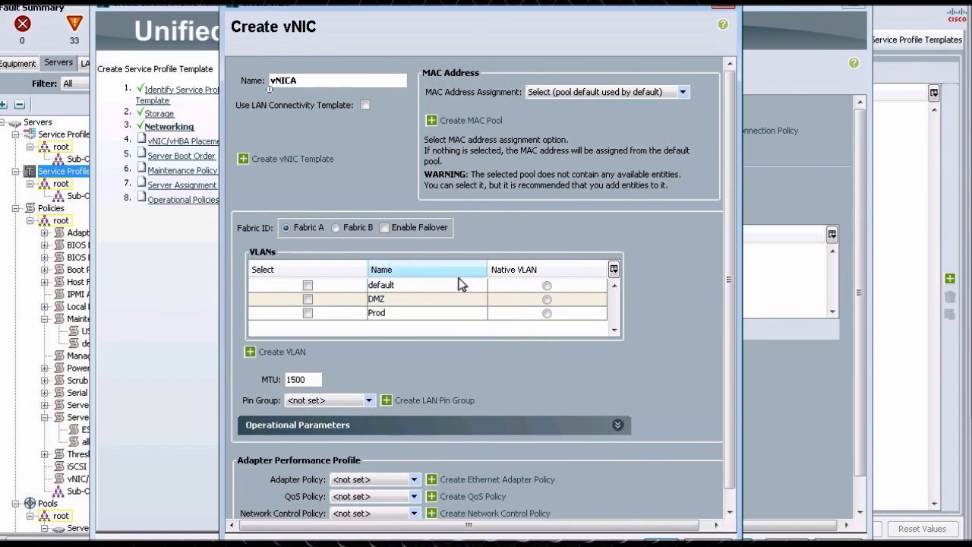
click(366, 105)
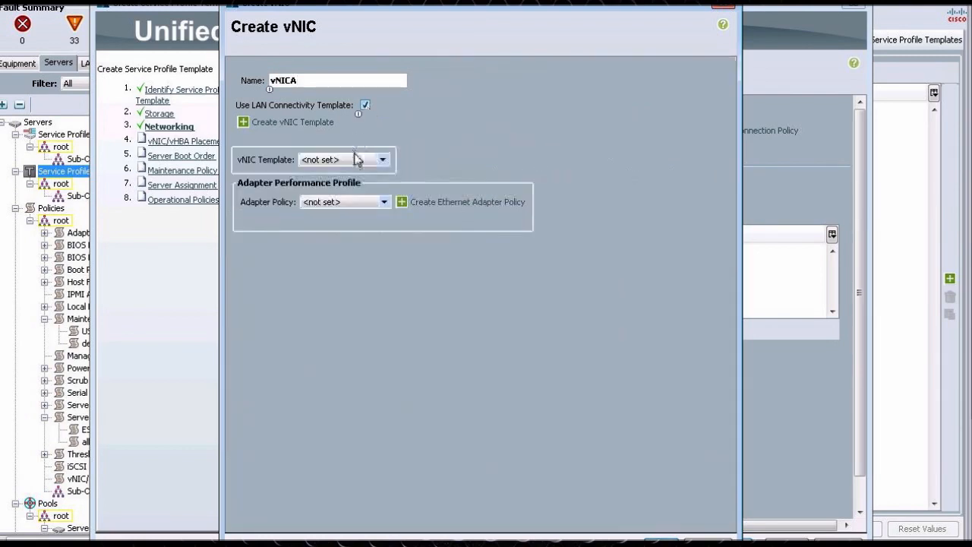
click(382, 159)
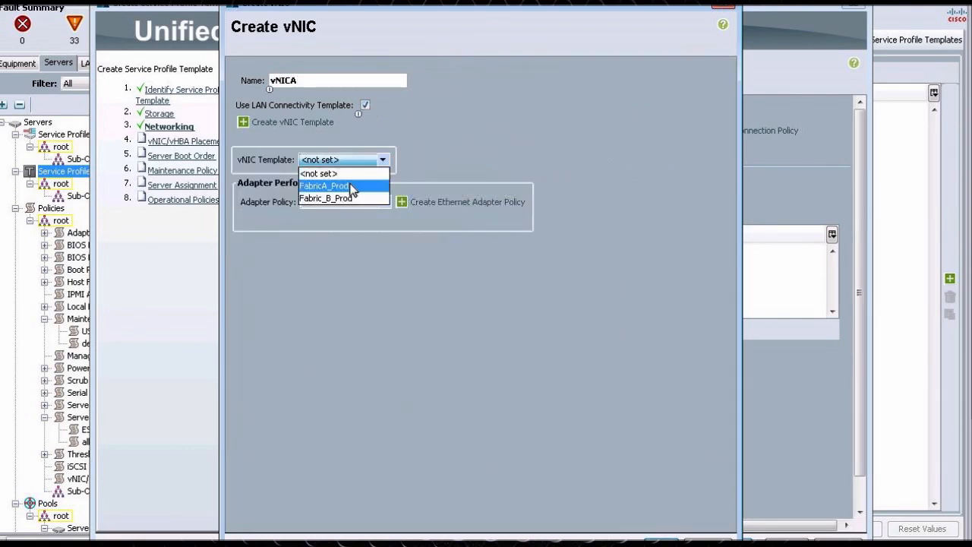
click(352, 187)
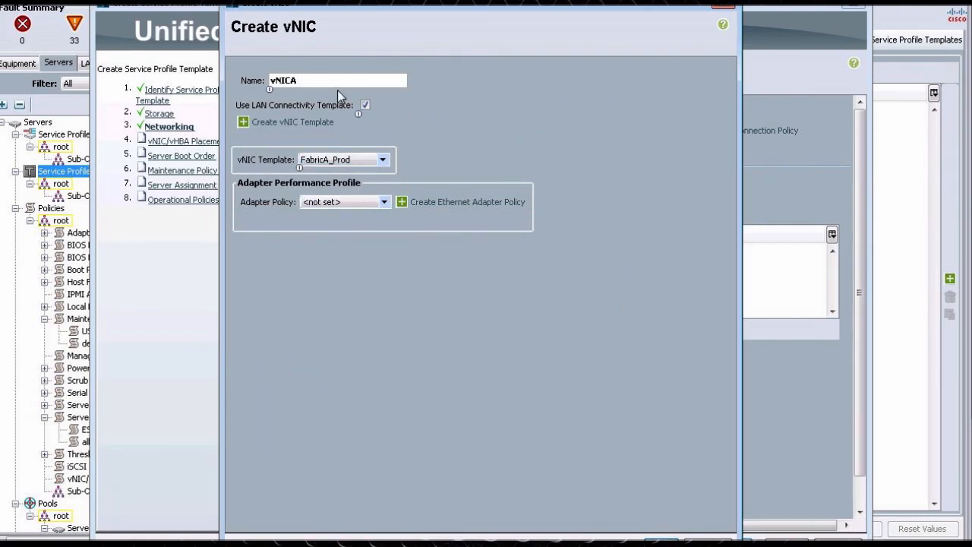
text(_1)
click(343, 198)
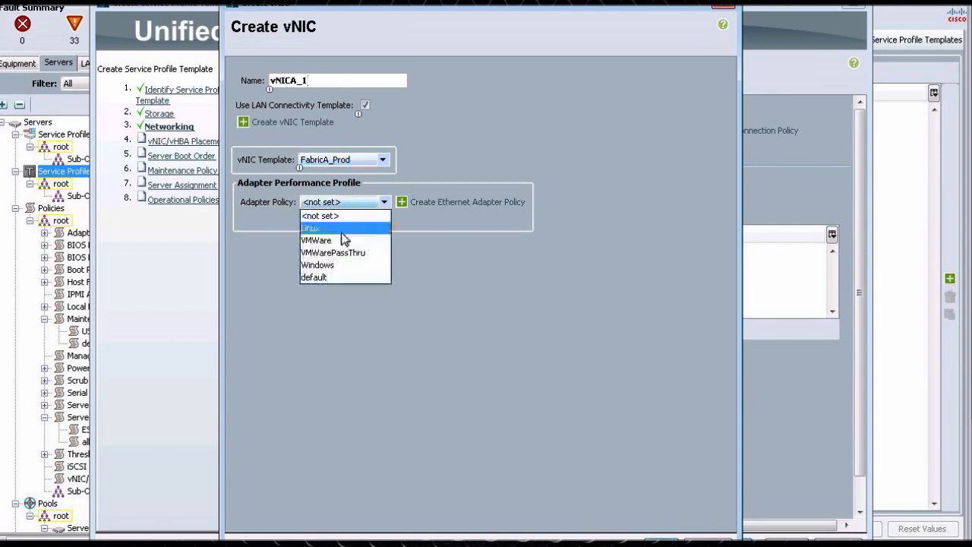
click(338, 240)
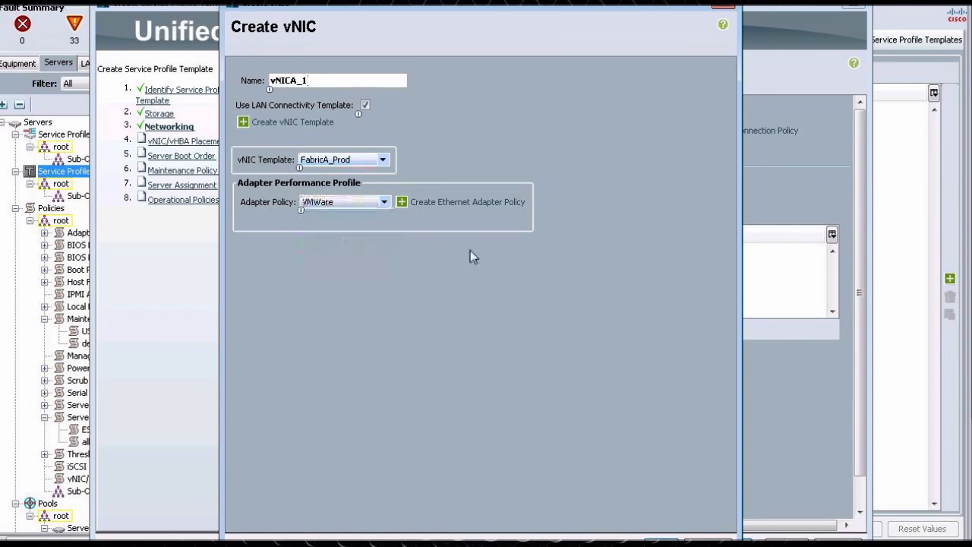
click(661, 541)
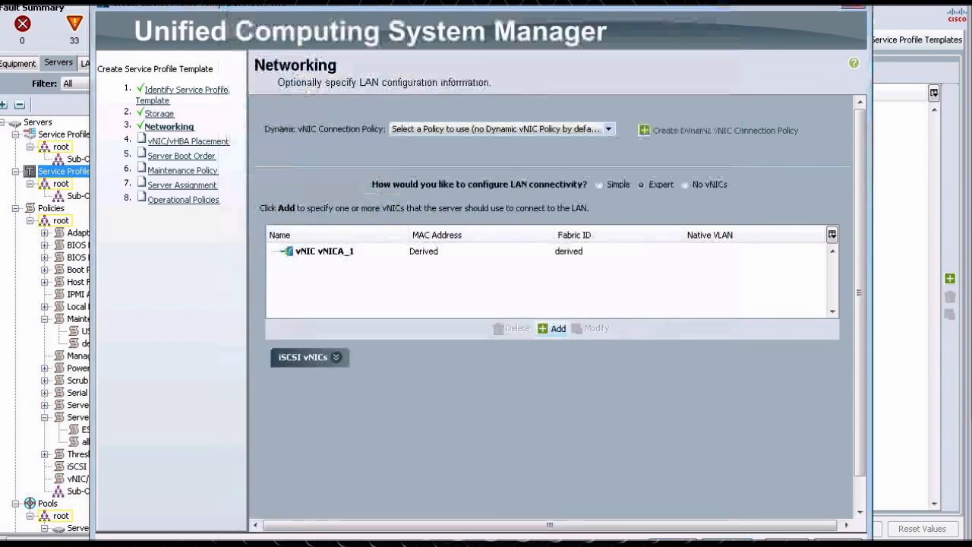
- Add vNIC vNICB_1 using the Fabric_B_Prod LAN connectivity template with the VMWare adapter policy
click(550, 331)
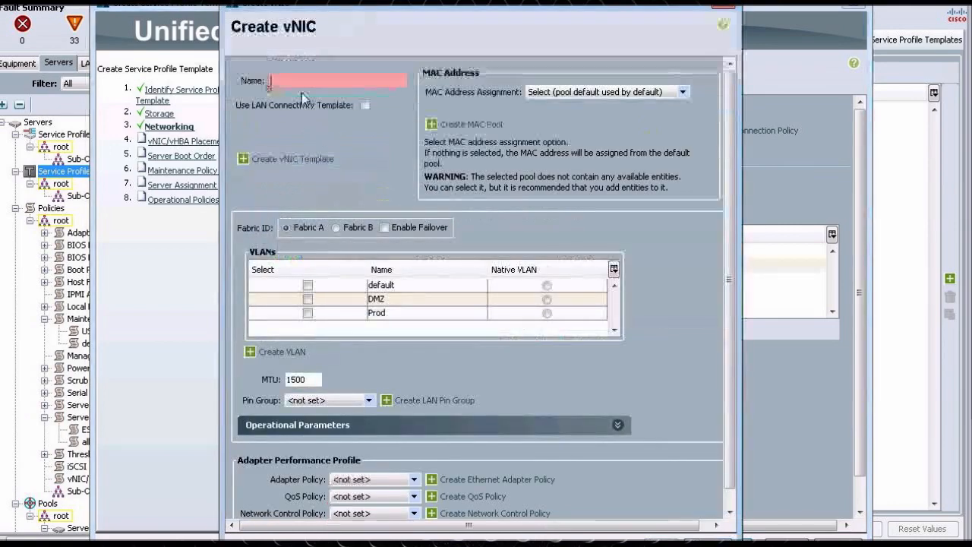
text(vNICC)
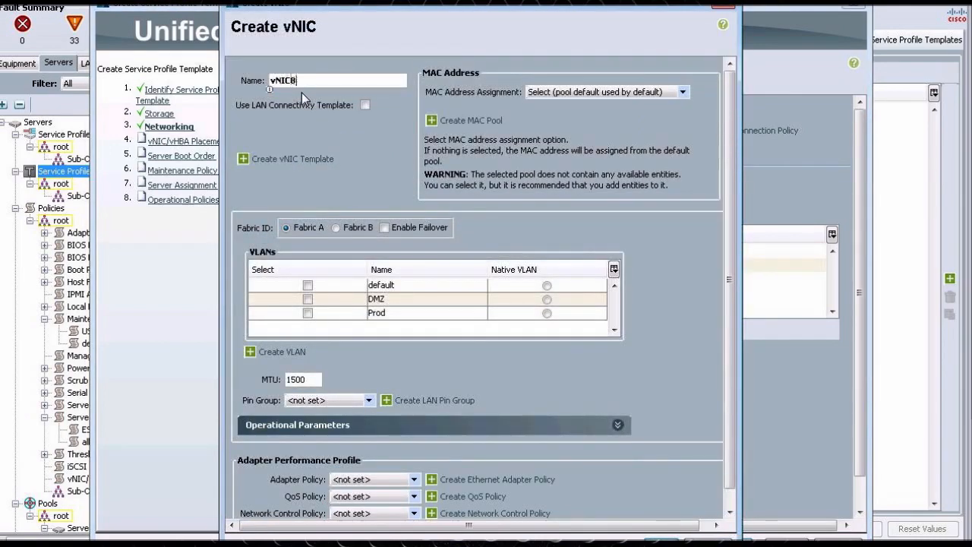
text(_1)
click(365, 105)
click(345, 159)
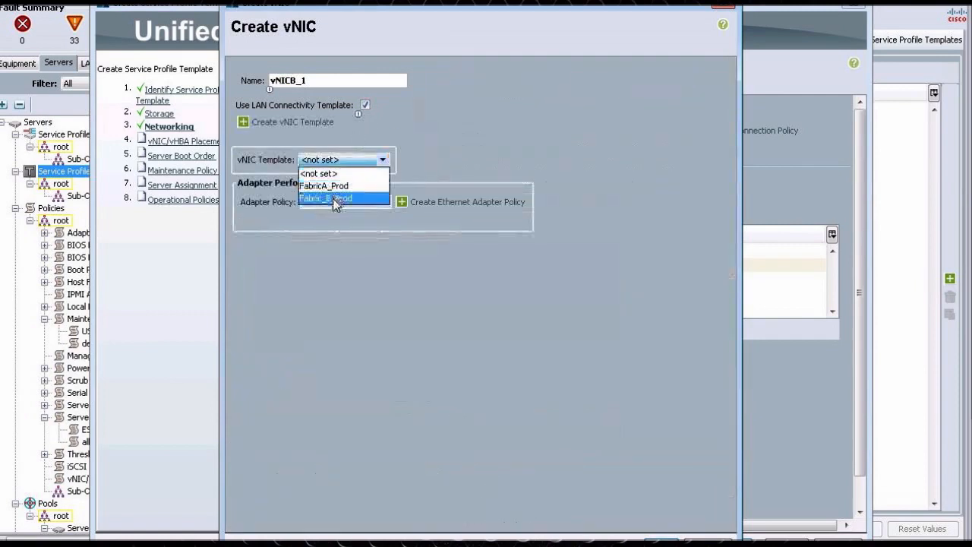
click(335, 197)
click(334, 203)
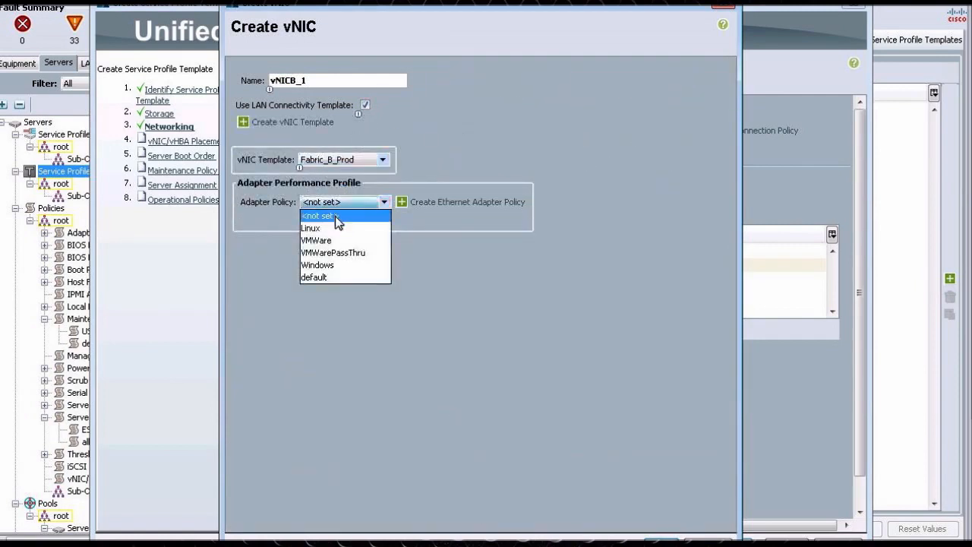
click(334, 241)
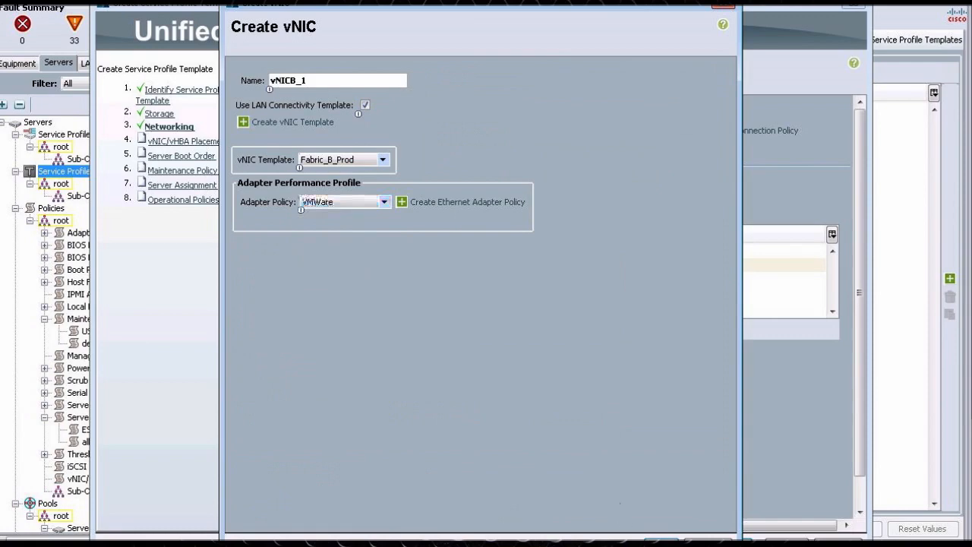
click(661, 540)
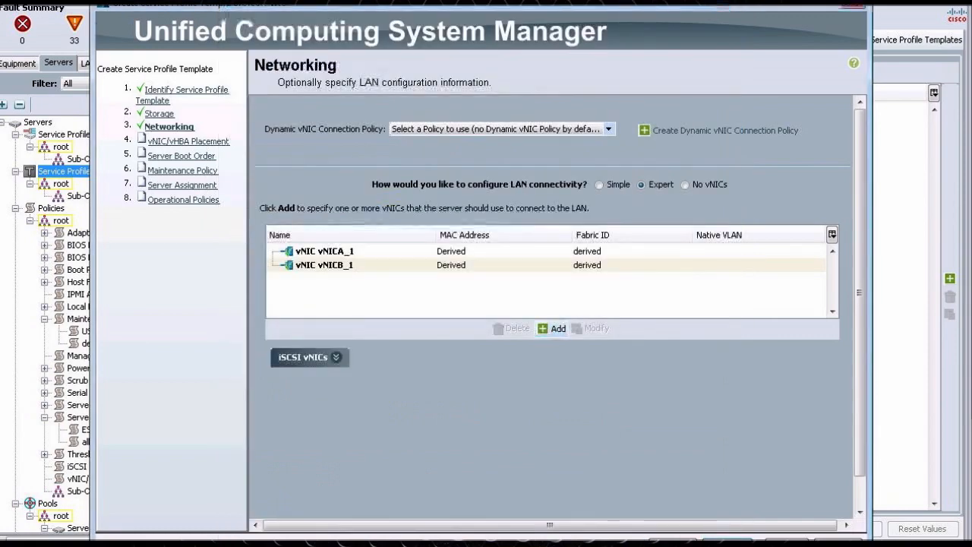
- Add vNIC vNICA_2 using the FabricA_Prod LAN connectivity template with the VMWare adapter policy
click(548, 329)
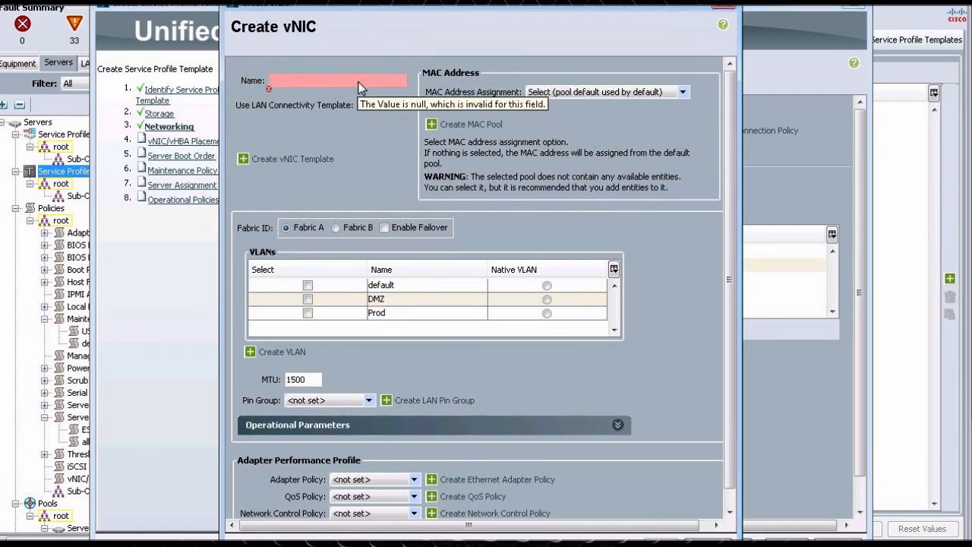
text(vNICA_)
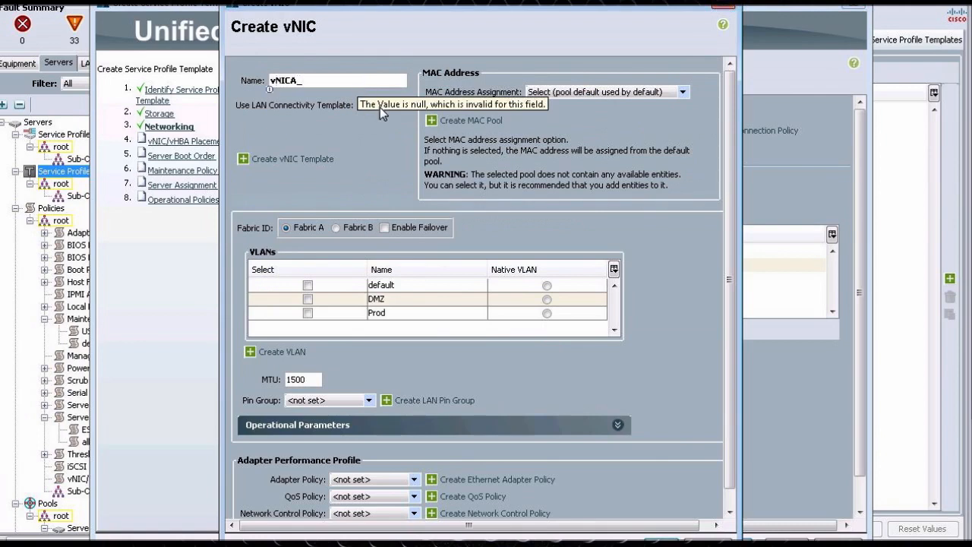
text(2)
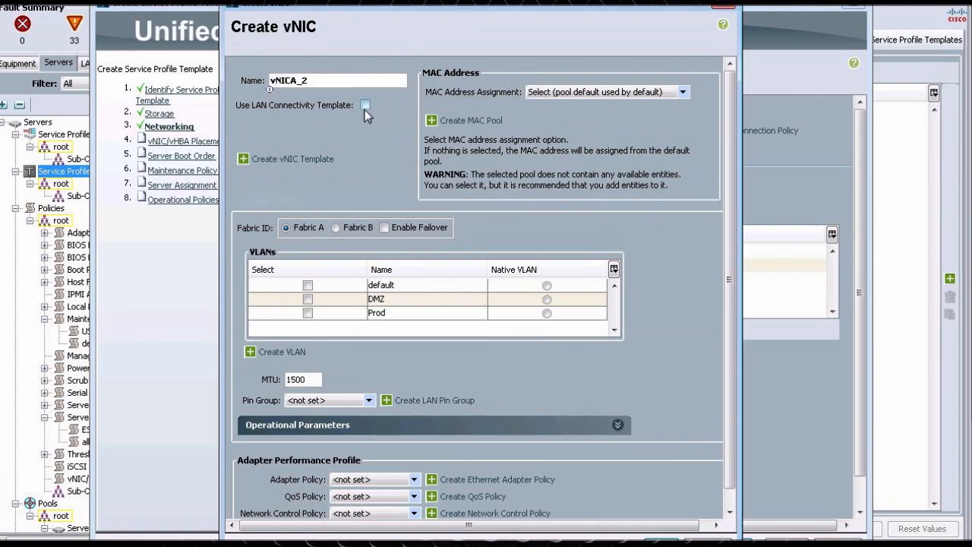
click(366, 106)
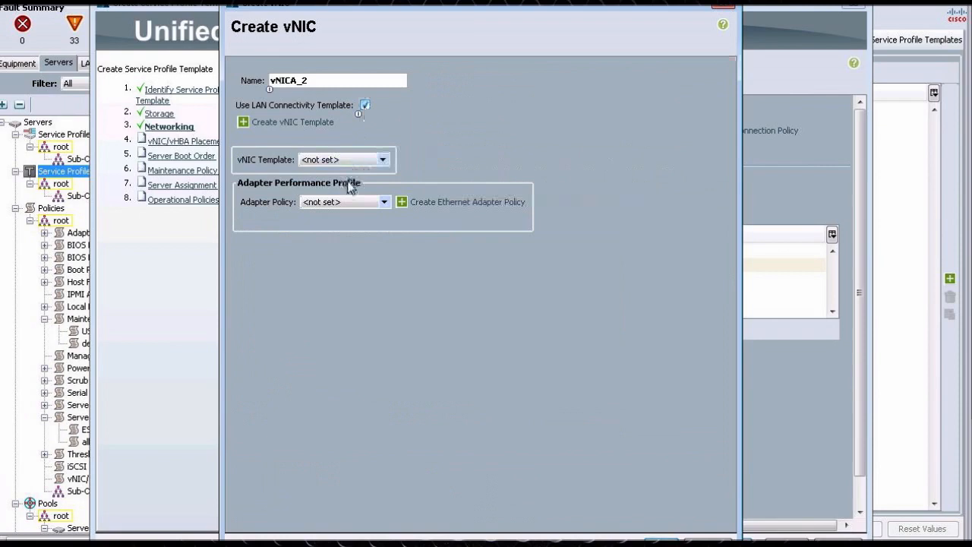
click(347, 164)
click(342, 184)
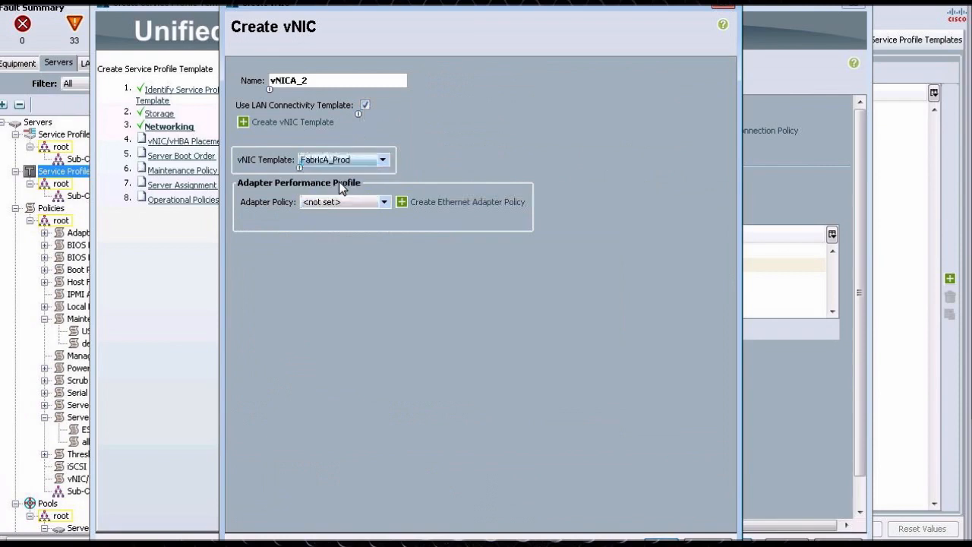
click(346, 203)
click(319, 241)
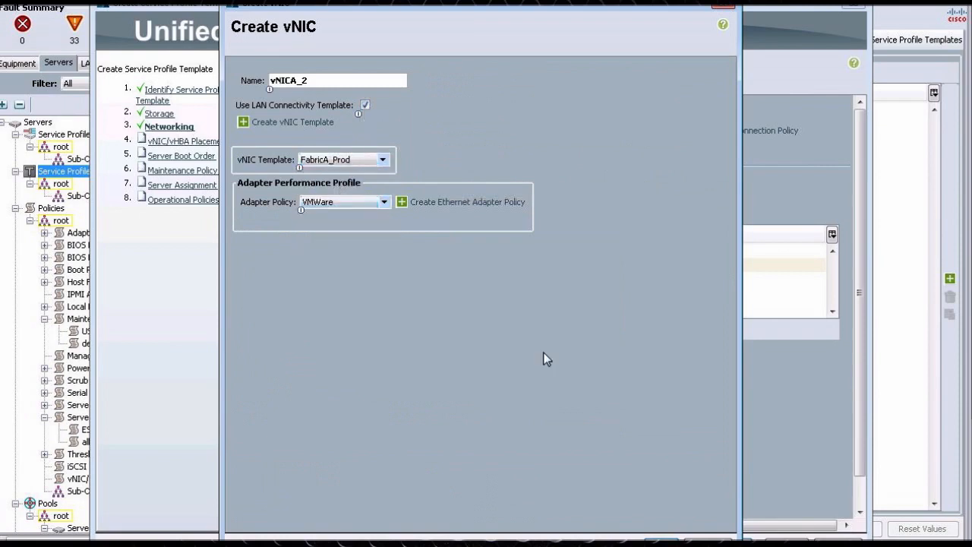
click(662, 540)
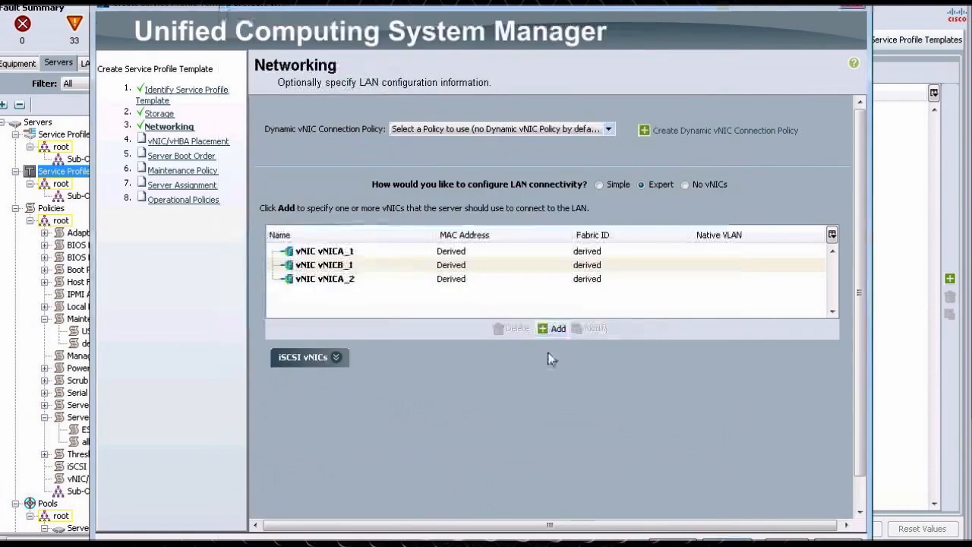
- Add vNIC vNICB_2 using the Fabric_B_Prod LAN connectivity template with the VMWare adapter policy
click(552, 328)
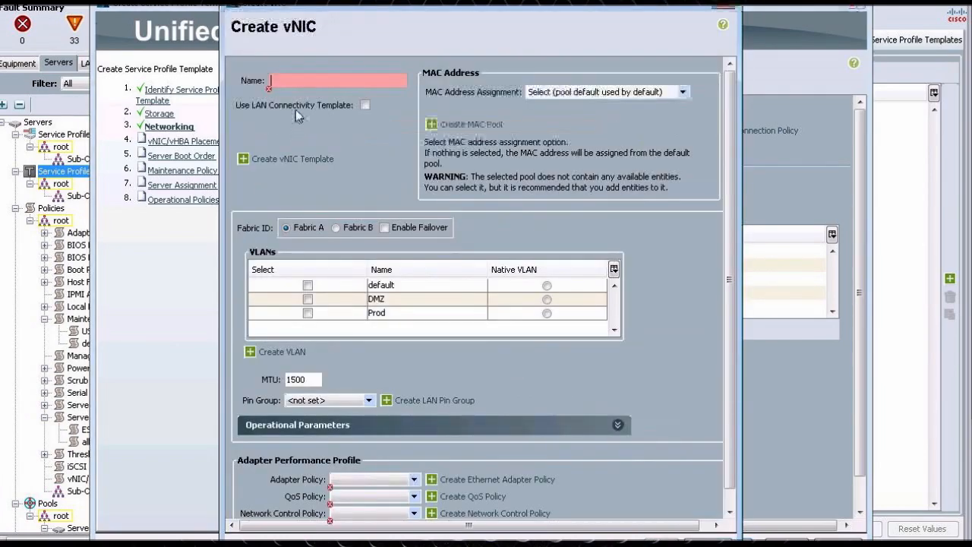
text(vNICB_2)
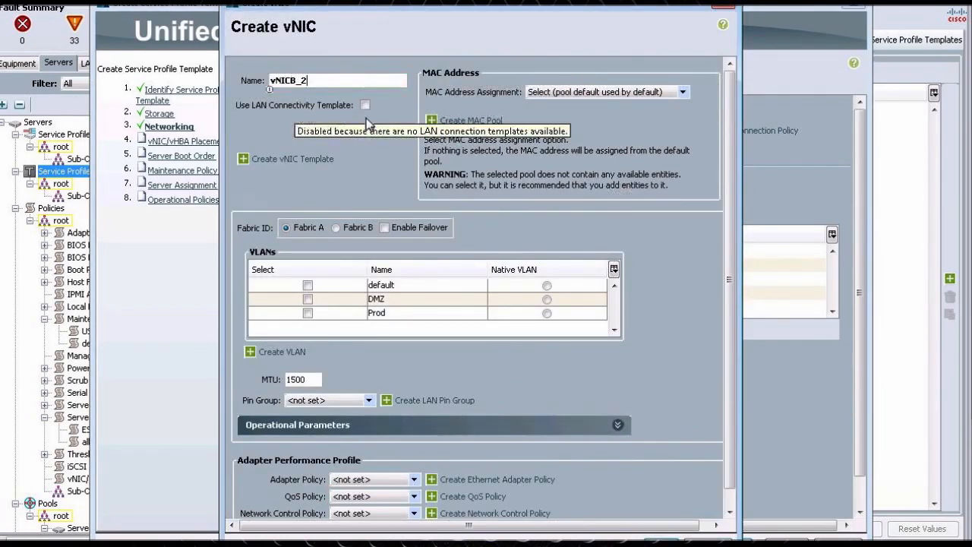
click(366, 106)
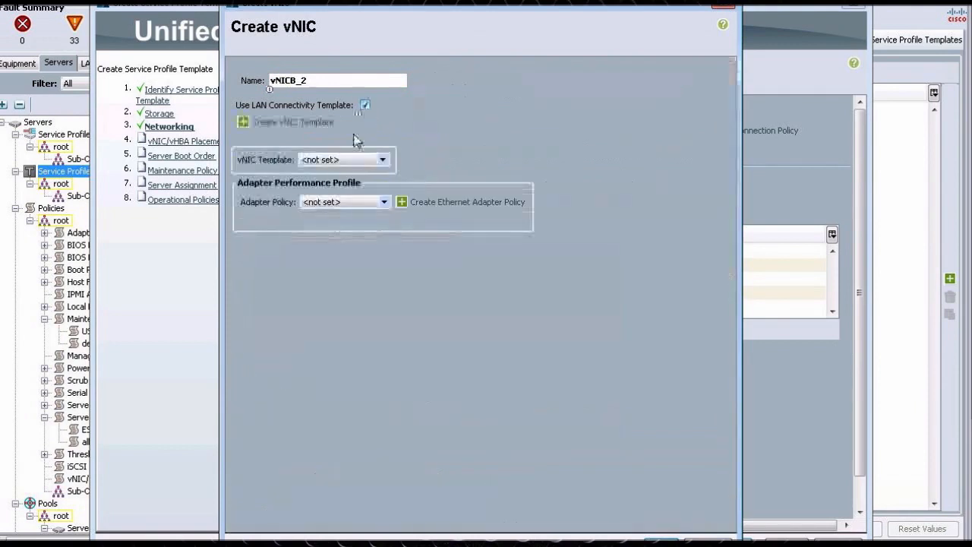
click(331, 159)
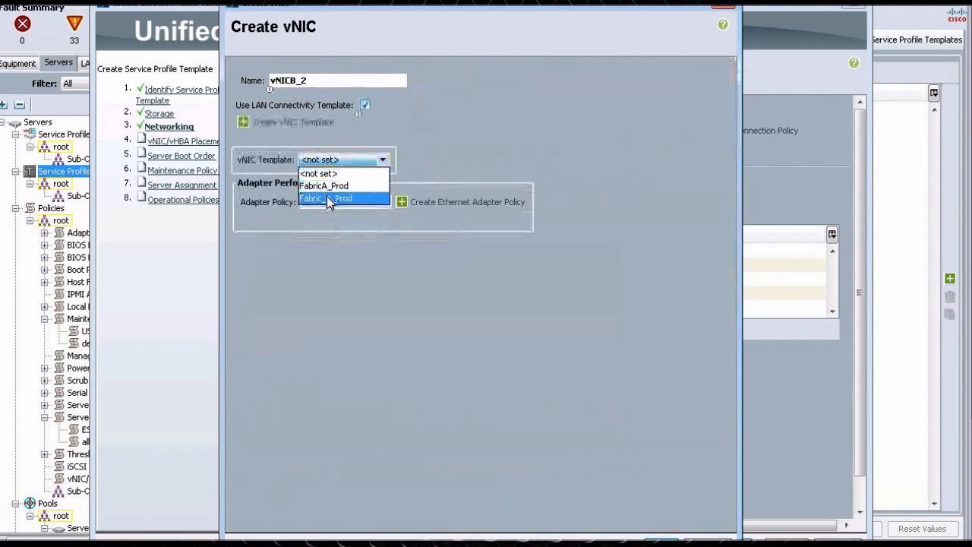
click(326, 197)
click(328, 203)
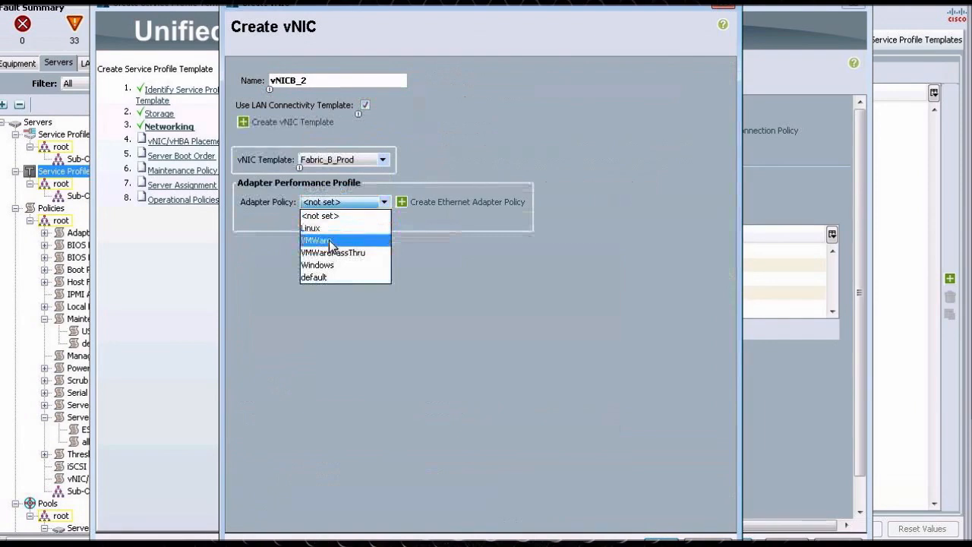
click(329, 241)
click(664, 514)
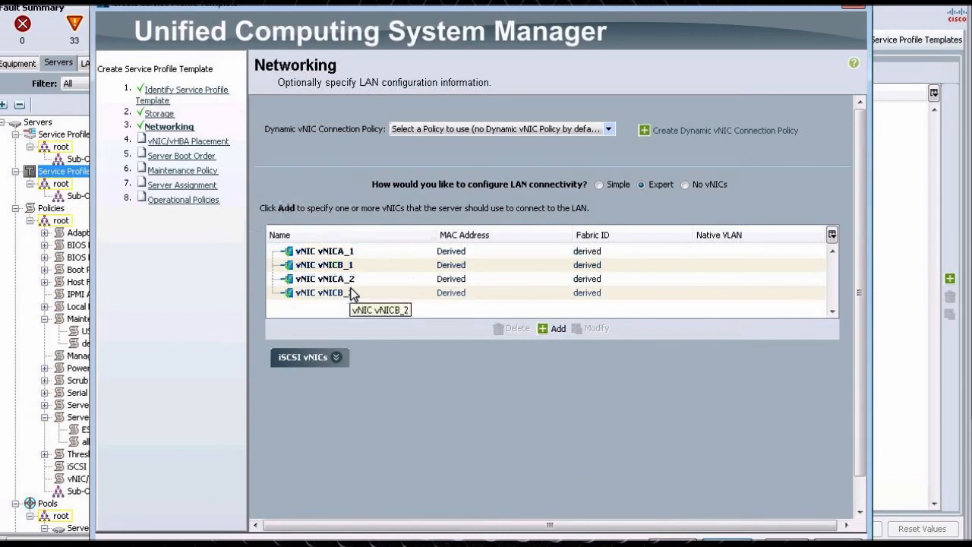
- Select each of the four vNICs in the list in turn to review them
click(397, 261)
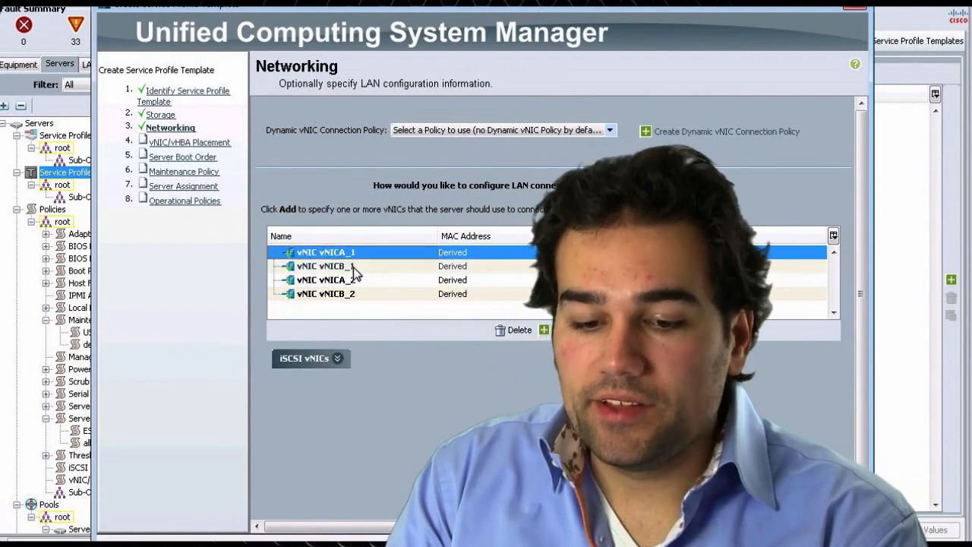
click(361, 296)
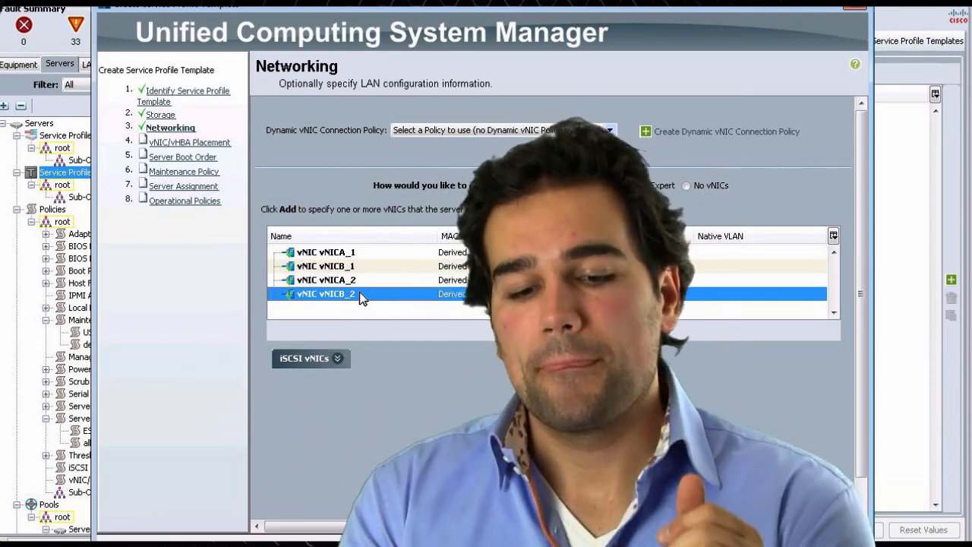
click(315, 253)
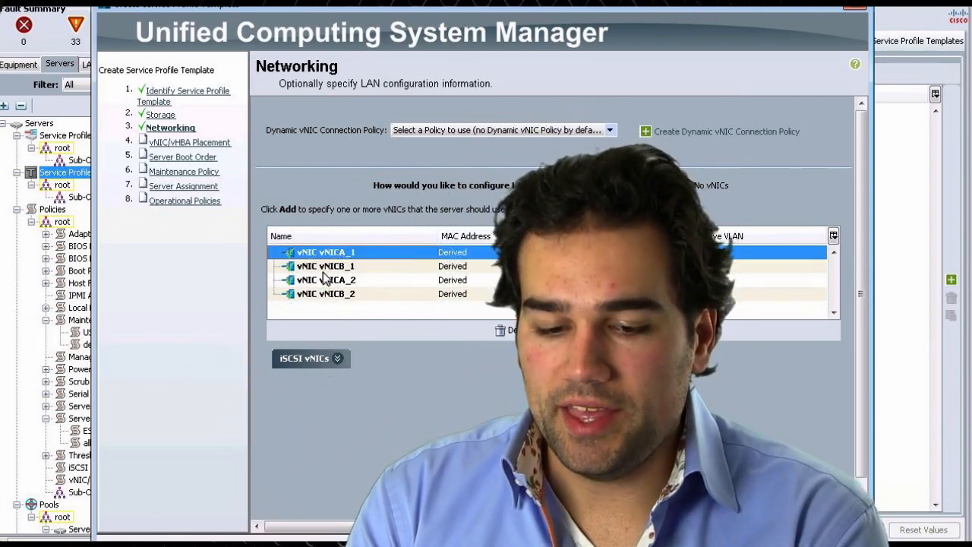
click(325, 281)
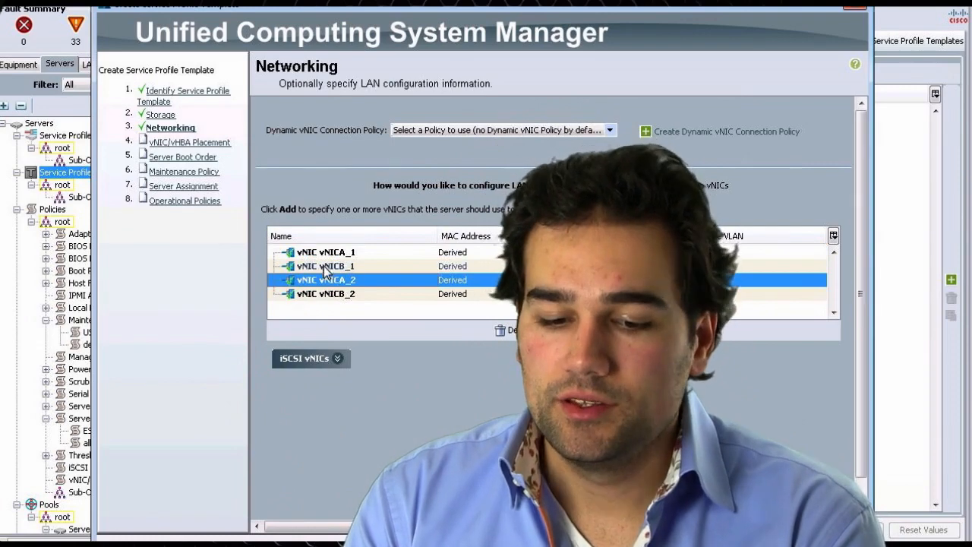
click(324, 266)
click(322, 294)
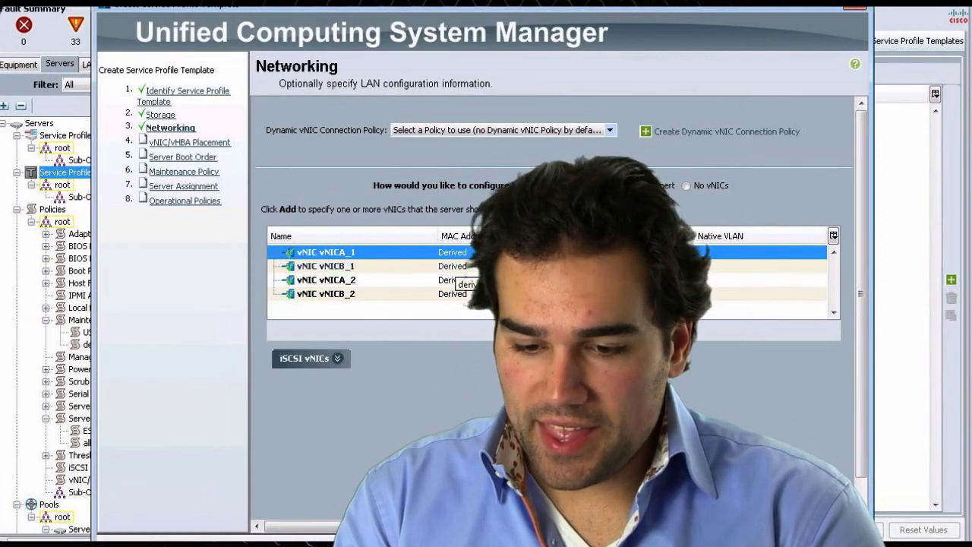
- Open vNICA_1 for modification and inspect its QoS and network control policy options without changing them
double_click(402, 251)
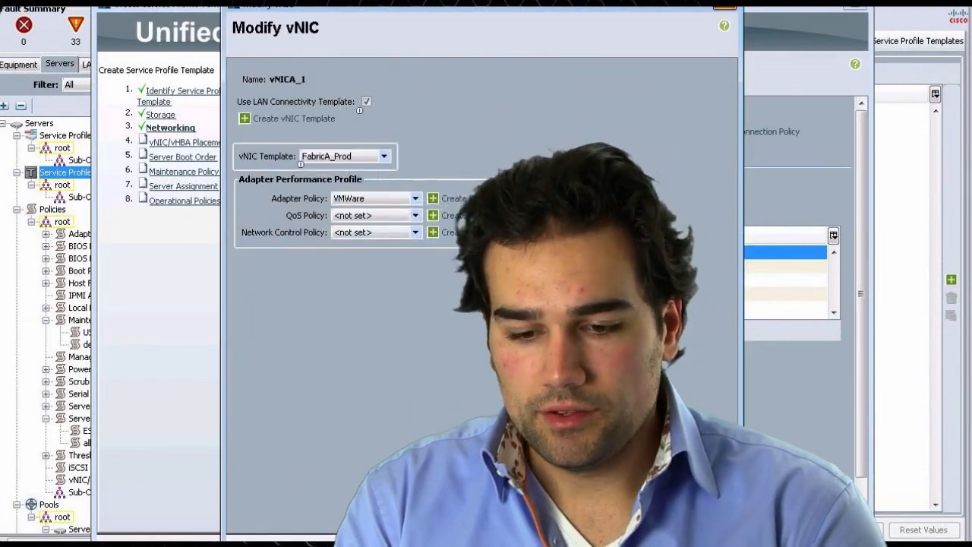
click(703, 532)
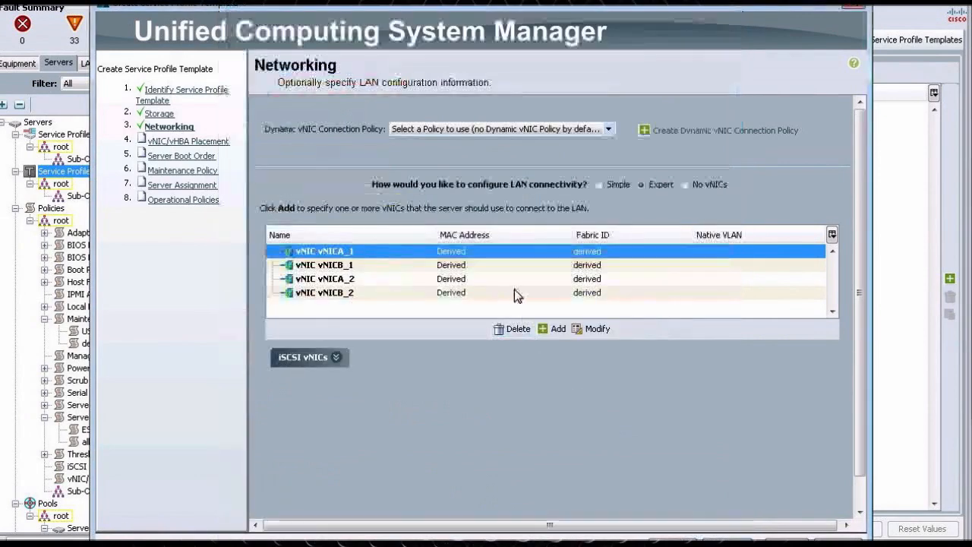
click(589, 327)
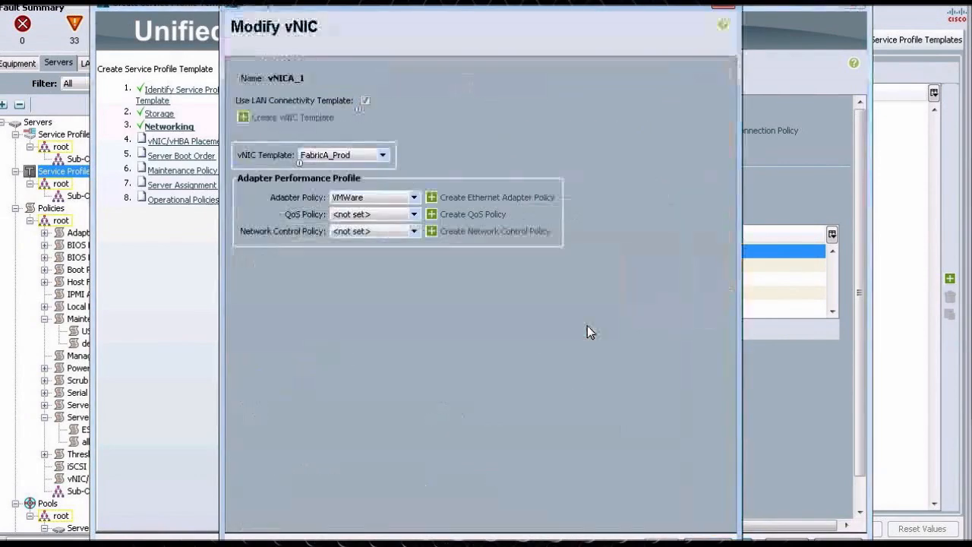
click(388, 217)
click(394, 269)
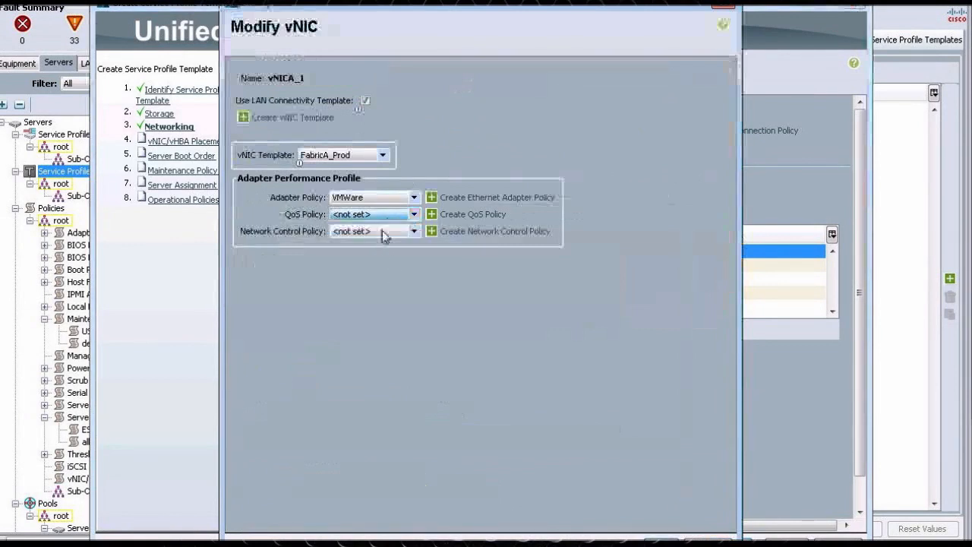
click(382, 232)
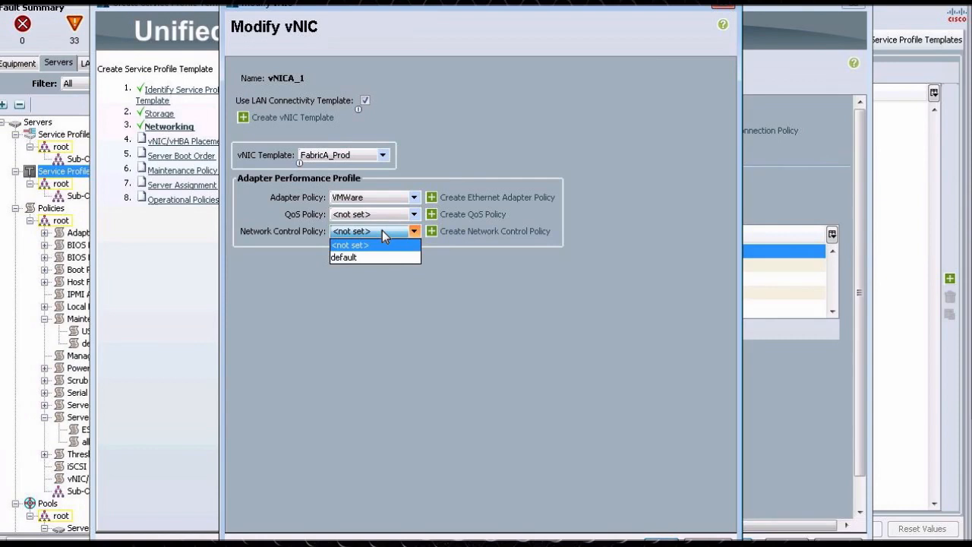
click(386, 317)
click(708, 540)
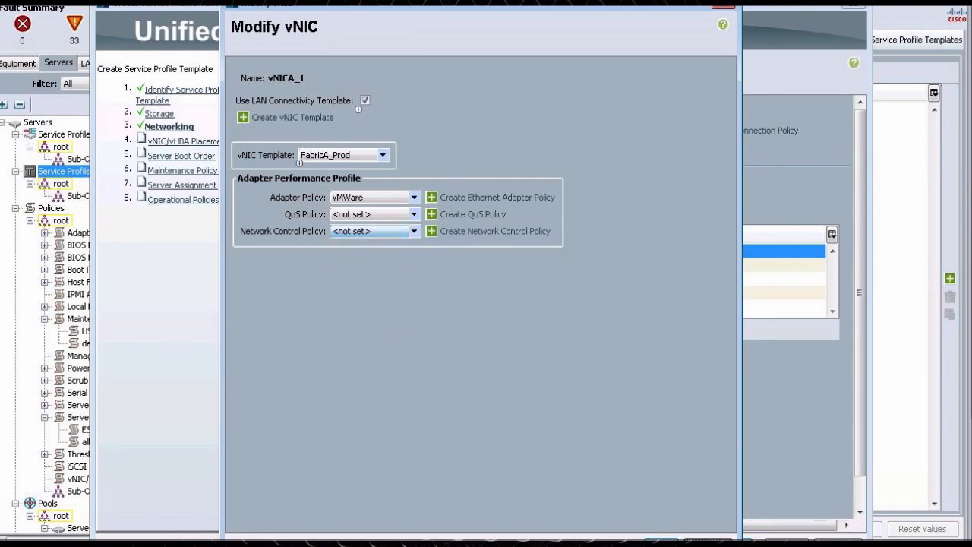
click(439, 305)
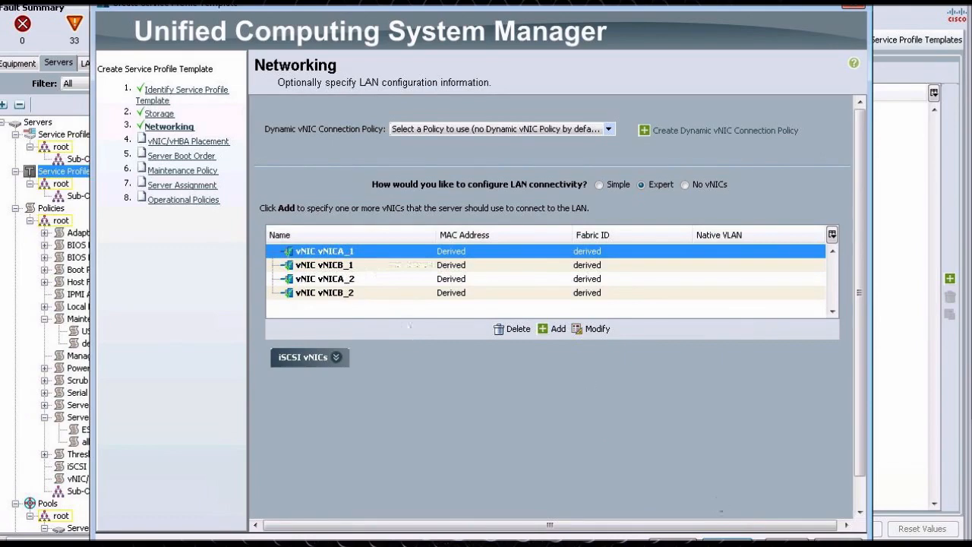
click(723, 540)
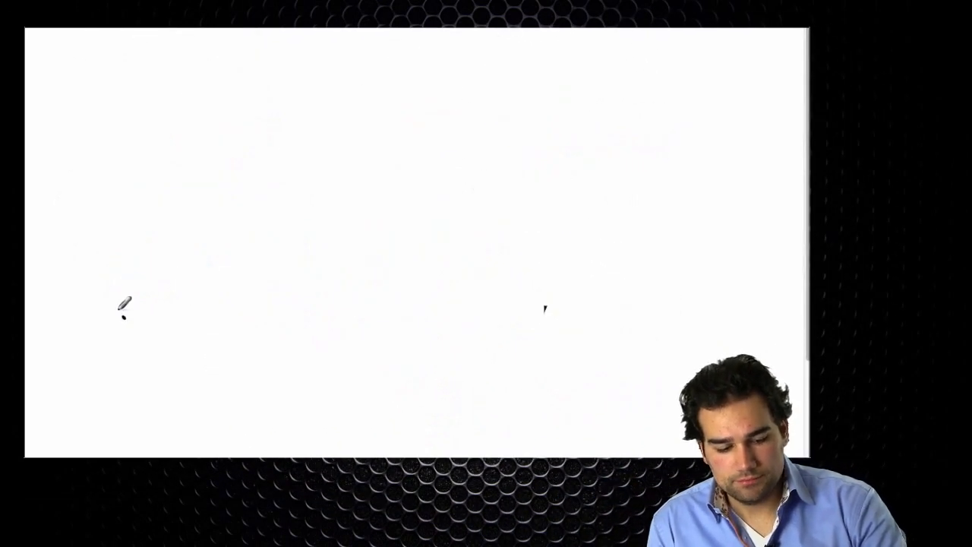
mouse_move(119, 390)
mouse_down()
mouse_move(126, 304)
mouse_move(510, 306)
mouse_move(473, 412)
mouse_move(97, 393)
mouse_up()
mouse_move(355, 303)
mouse_down()
mouse_move(358, 317)
mouse_move(505, 360)
mouse_move(499, 301)
mouse_up()
mouse_move(388, 319)
mouse_down()
mouse_move(434, 326)
mouse_move(445, 310)
mouse_move(456, 320)
mouse_move(492, 313)
mouse_up()
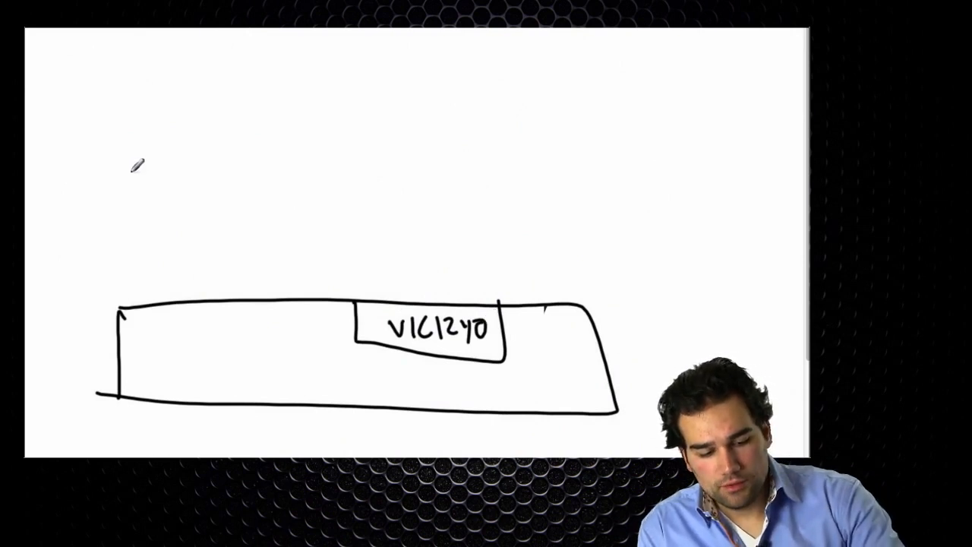
mouse_move(124, 165)
mouse_down()
mouse_move(287, 205)
mouse_move(140, 162)
mouse_up()
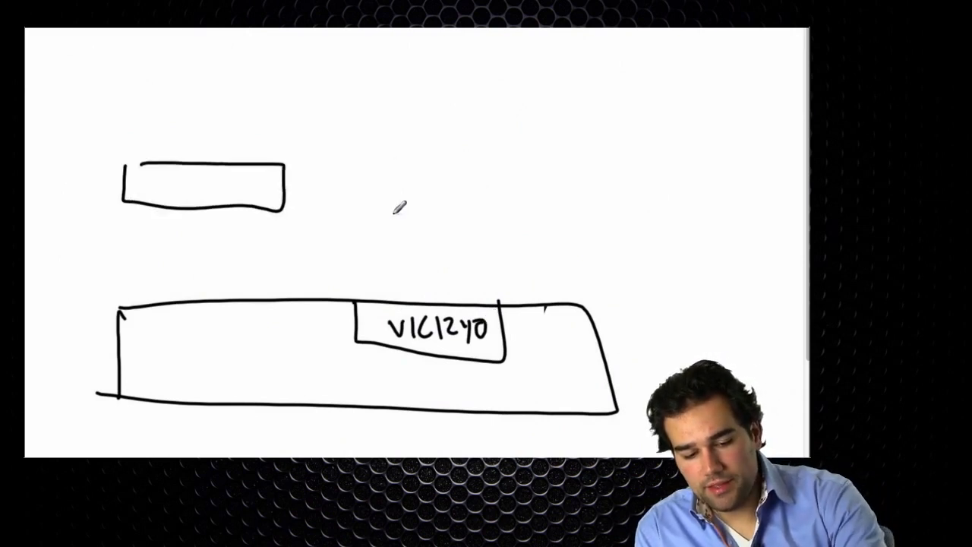
drag(380, 171, 372, 160)
mouse_move(424, 182)
mouse_down()
mouse_move(426, 199)
mouse_move(449, 169)
mouse_move(473, 168)
mouse_move(486, 204)
mouse_up()
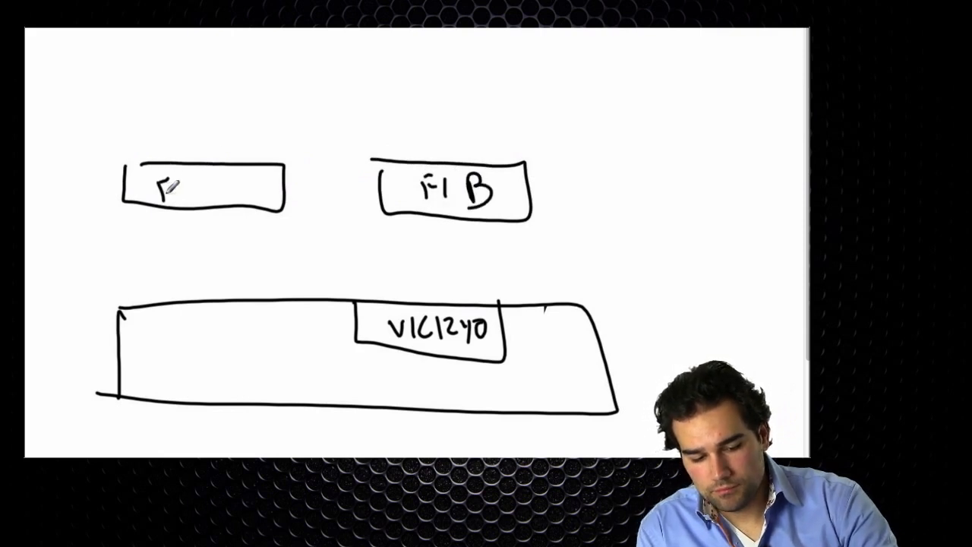
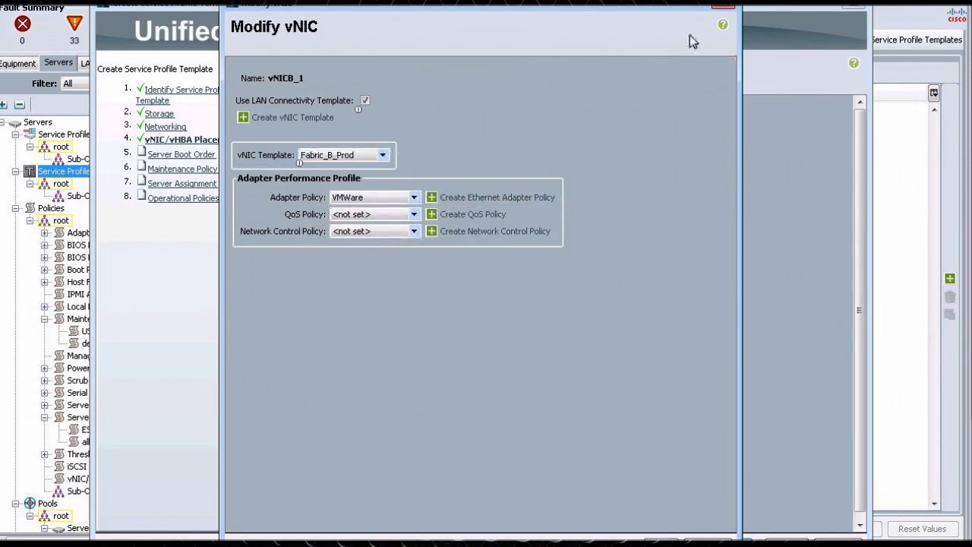
- Close the vNIC dialog without changes and delete vNICB_1 from the vNIC list
click(724, 7)
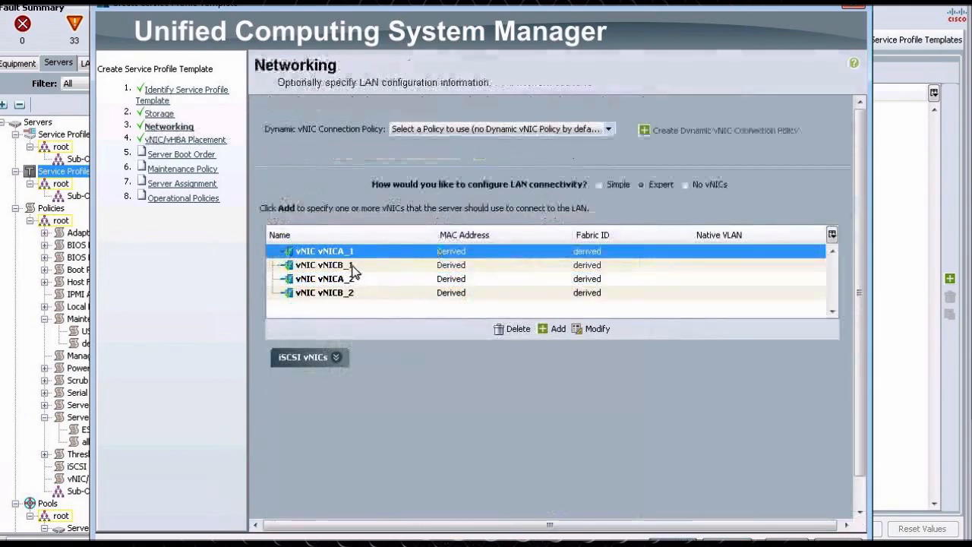
click(352, 266)
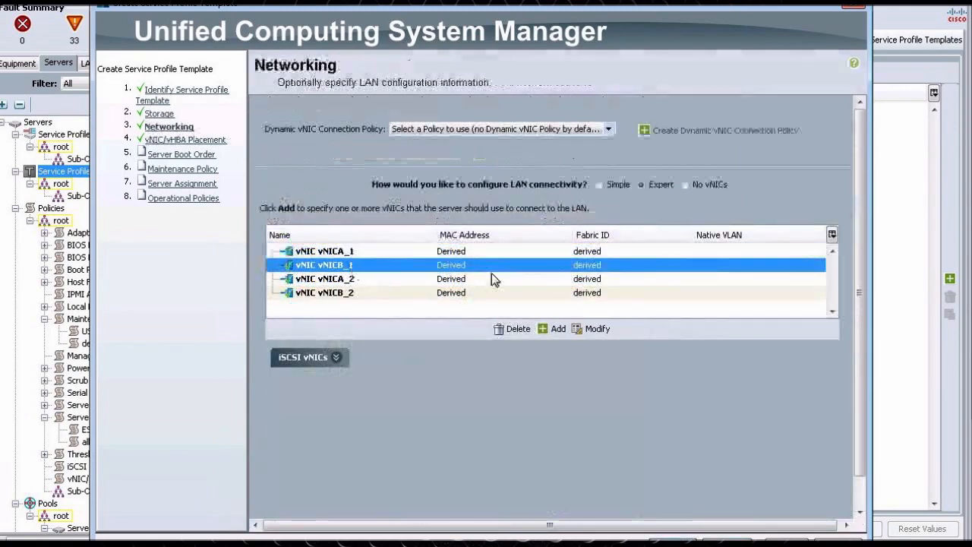
click(515, 330)
click(456, 301)
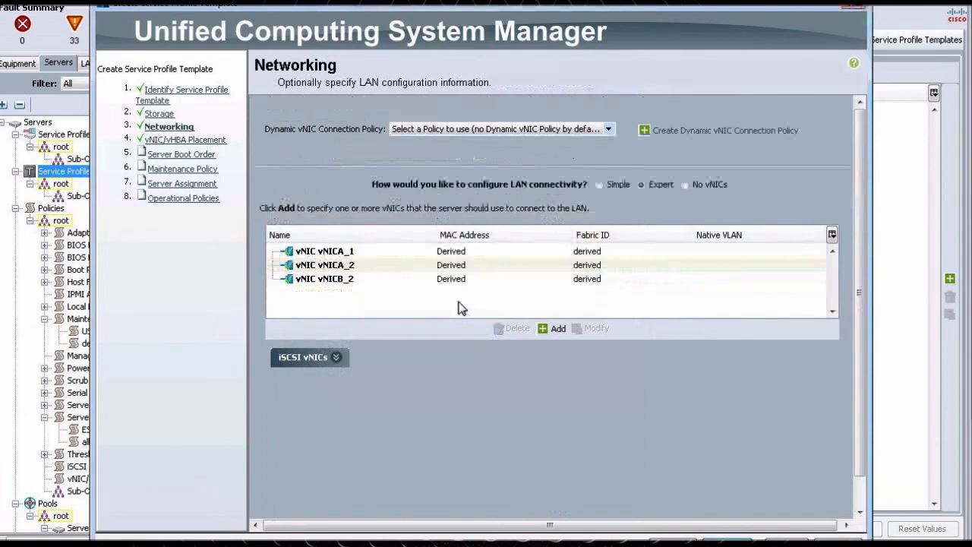
- Add vNIC vNIB_1 using the Fabric_B_Prod LAN connectivity template with the VMWare adapter policy
click(551, 329)
text(vN)
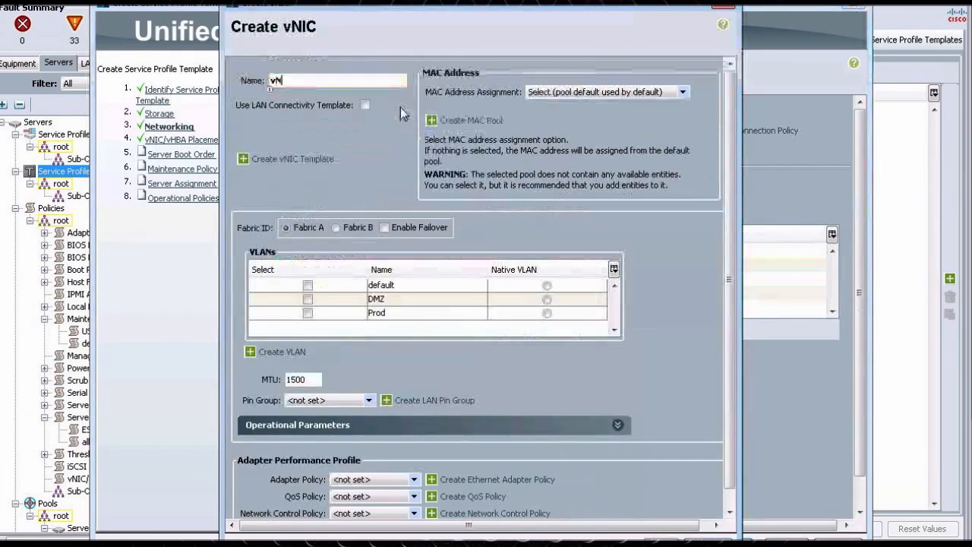
text(IB_1)
click(365, 105)
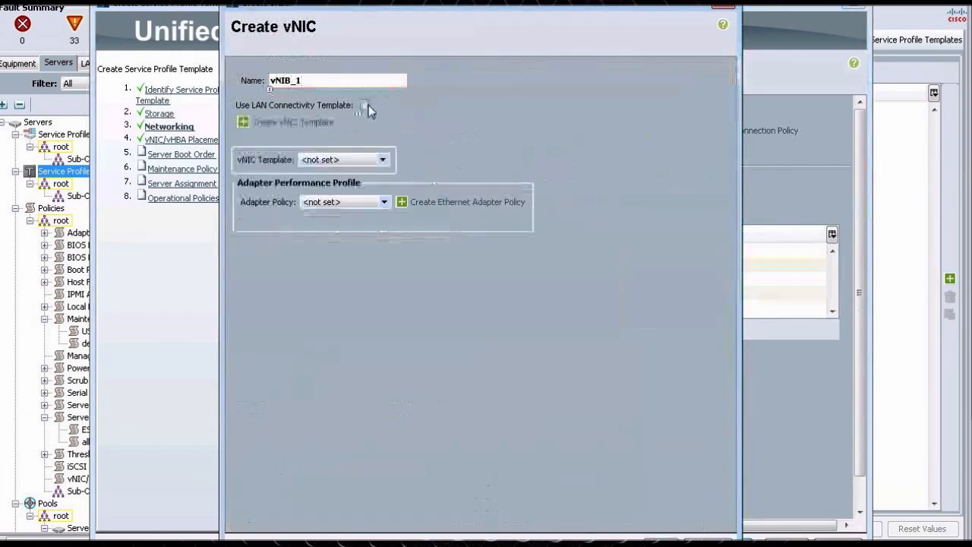
click(341, 161)
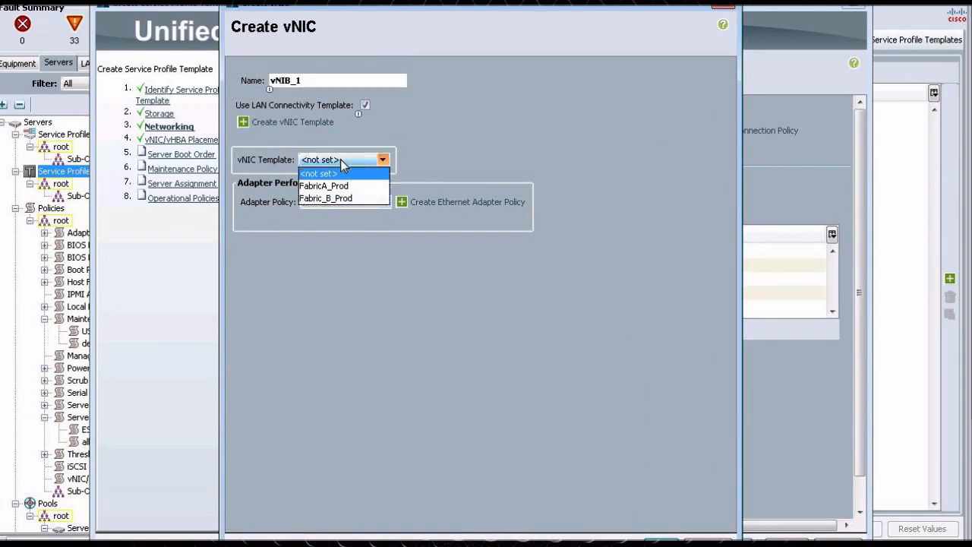
click(340, 199)
click(343, 203)
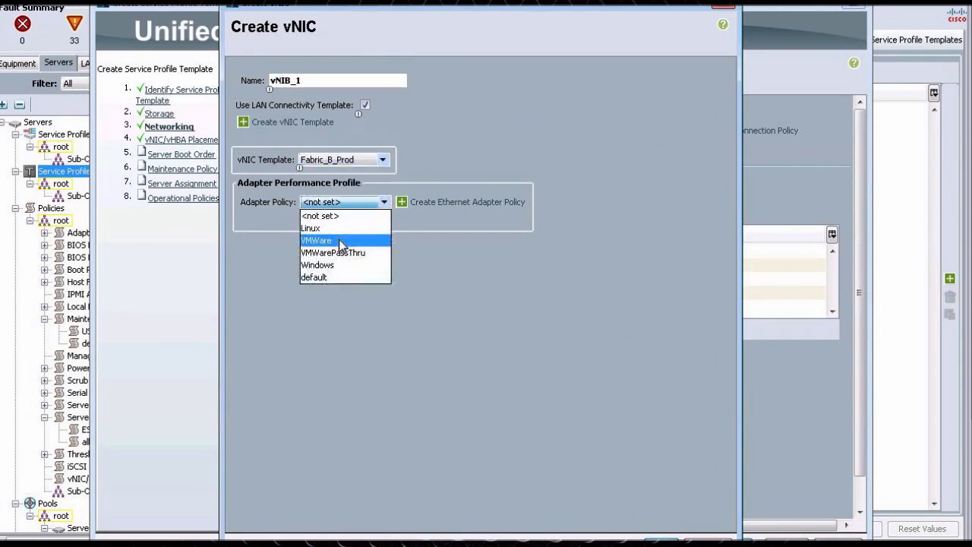
click(342, 239)
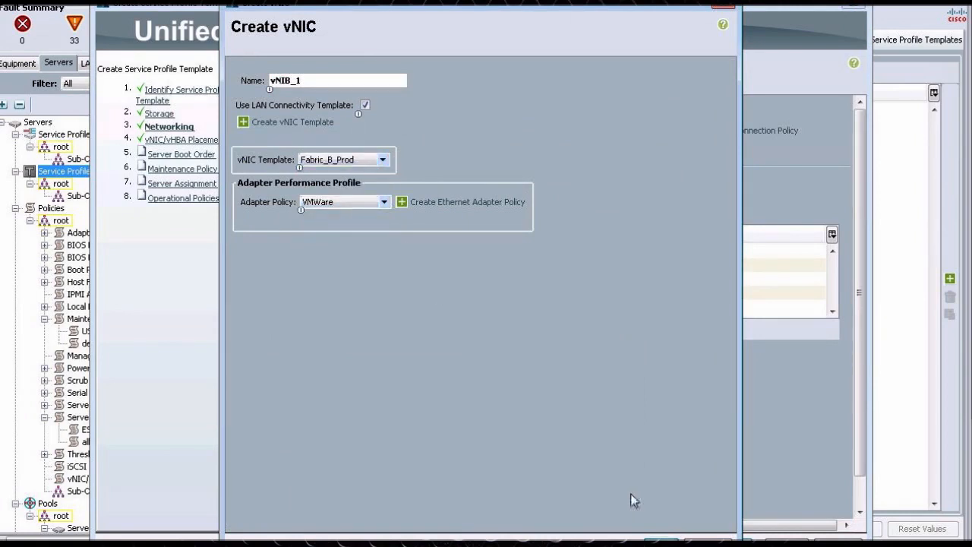
click(661, 540)
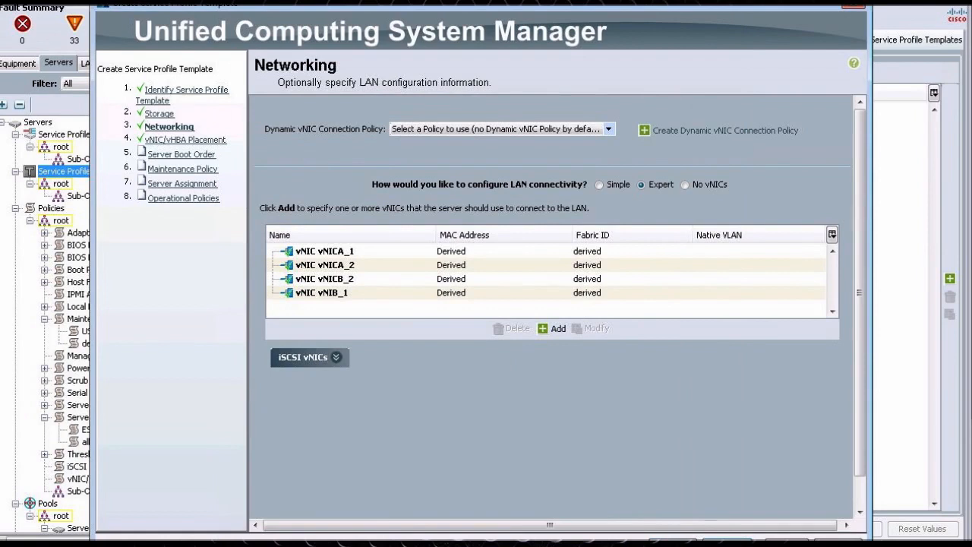
- Advance to vNIC/vHBA Placement and reorder the vNICs and vHBAs into consecutive PCI order
click(727, 539)
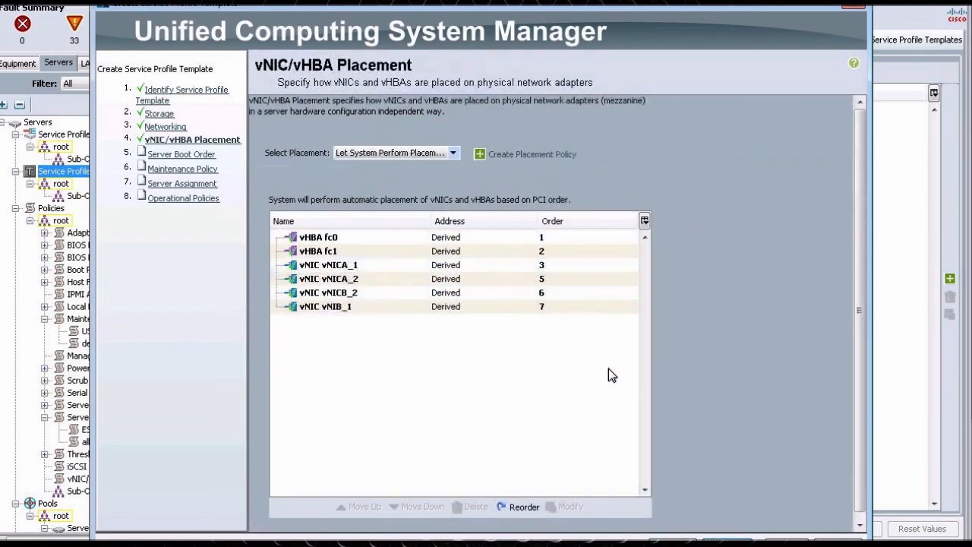
click(492, 251)
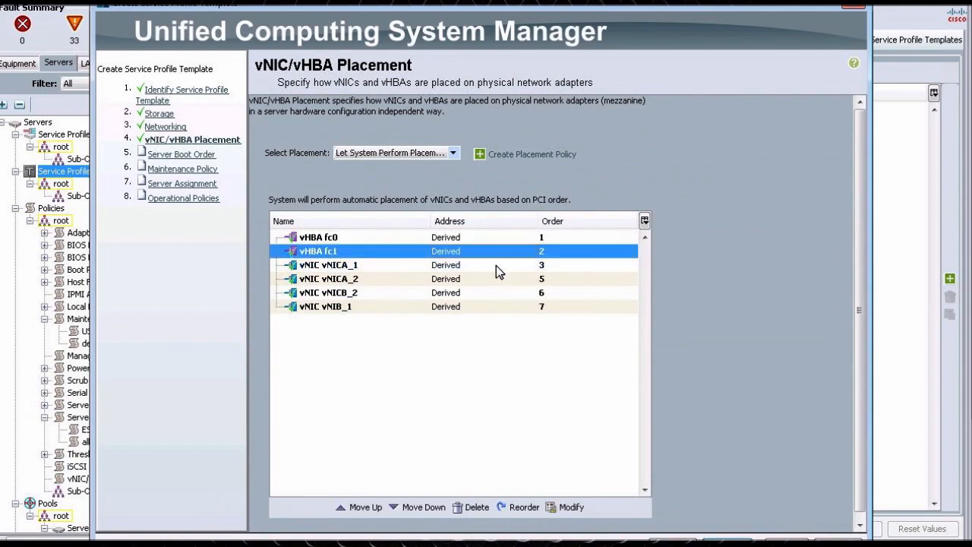
click(496, 265)
click(512, 284)
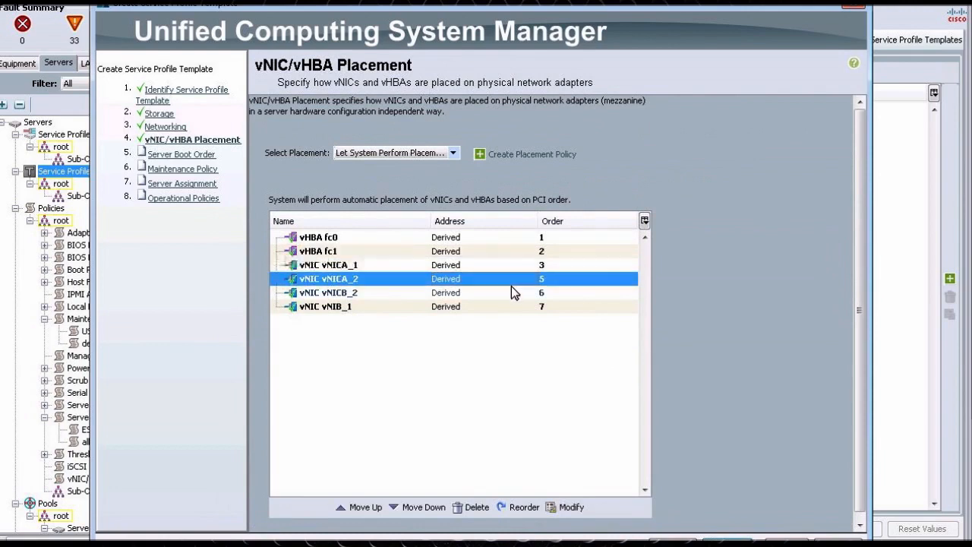
click(522, 508)
- Select the vHBAs and vNICs in the placement list in turn to review their order
click(370, 269)
click(369, 281)
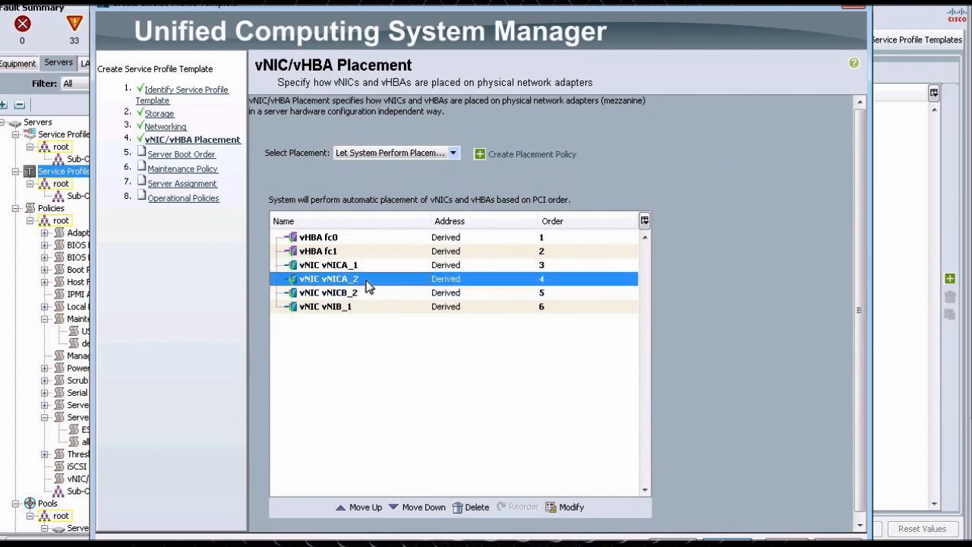
click(370, 242)
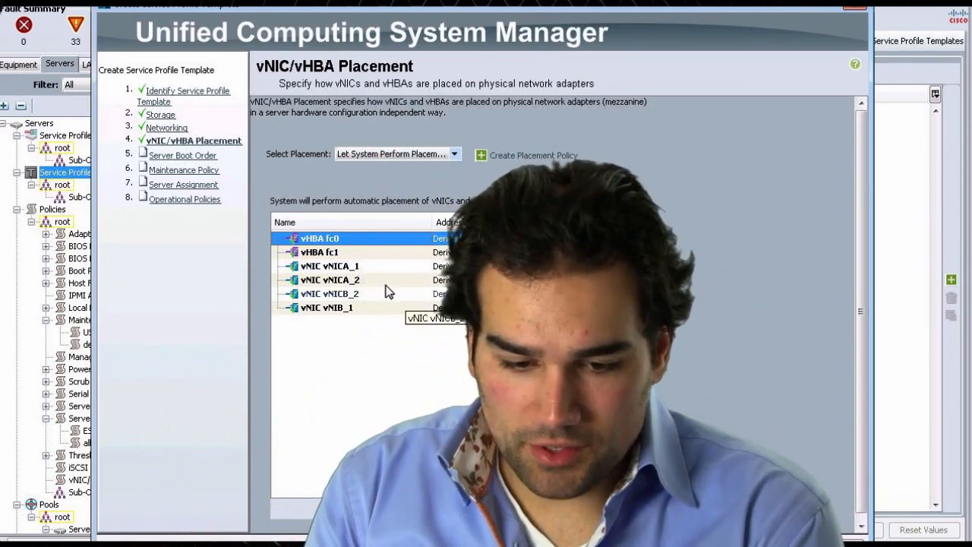
click(384, 281)
click(376, 267)
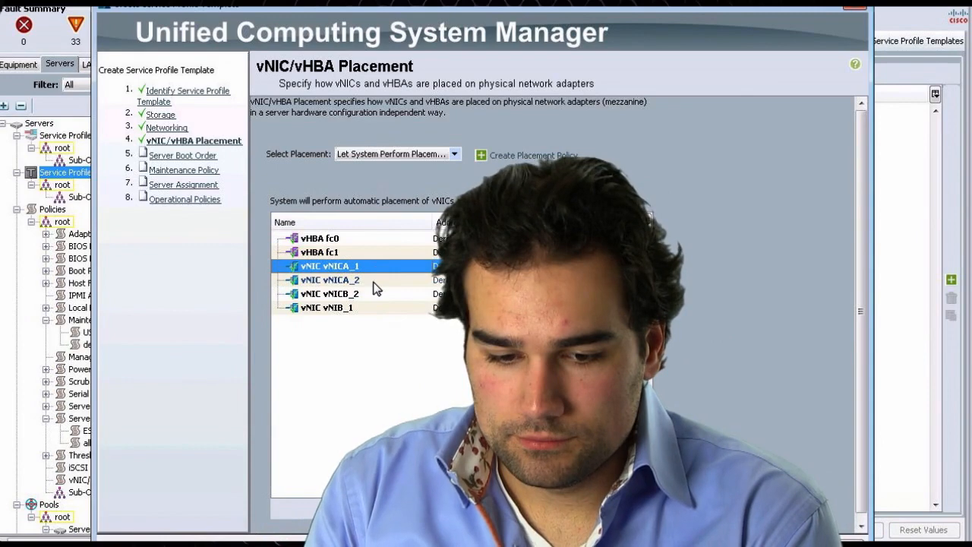
click(372, 283)
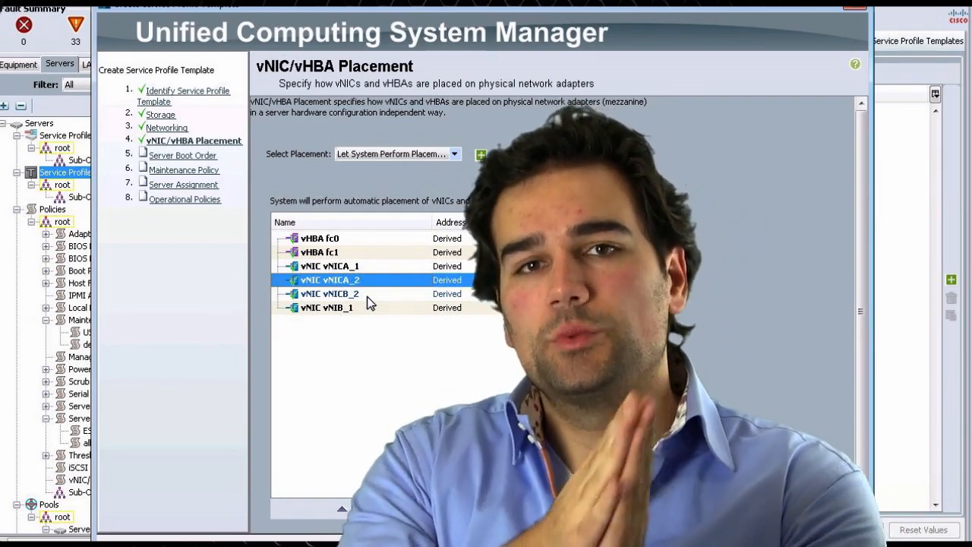
- Switch placement to Specify Manually and assign vNIB_1 to vCon 1
click(376, 153)
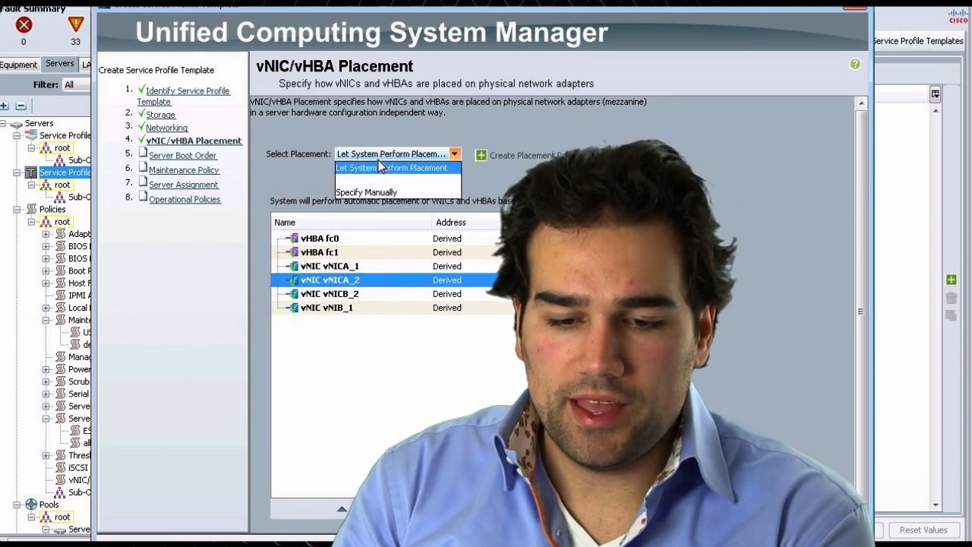
click(366, 192)
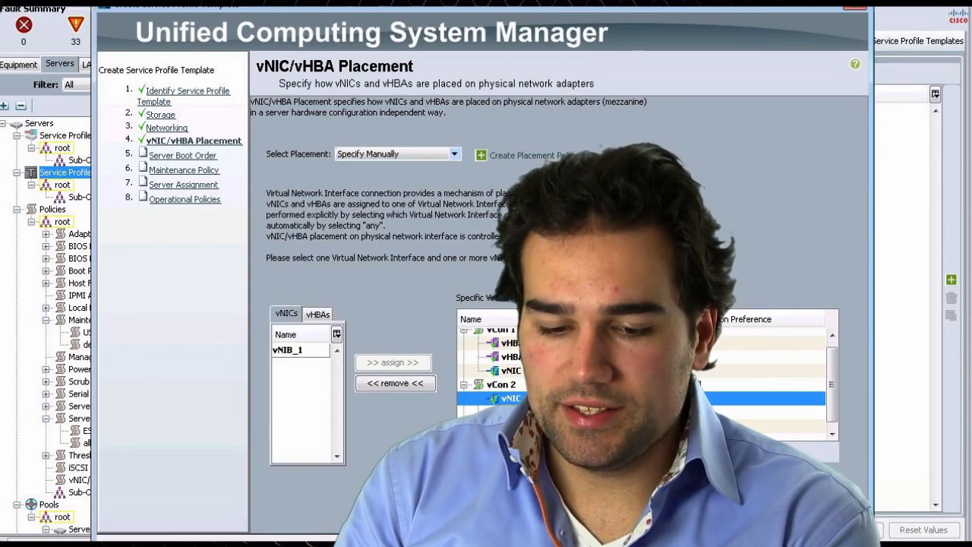
click(283, 351)
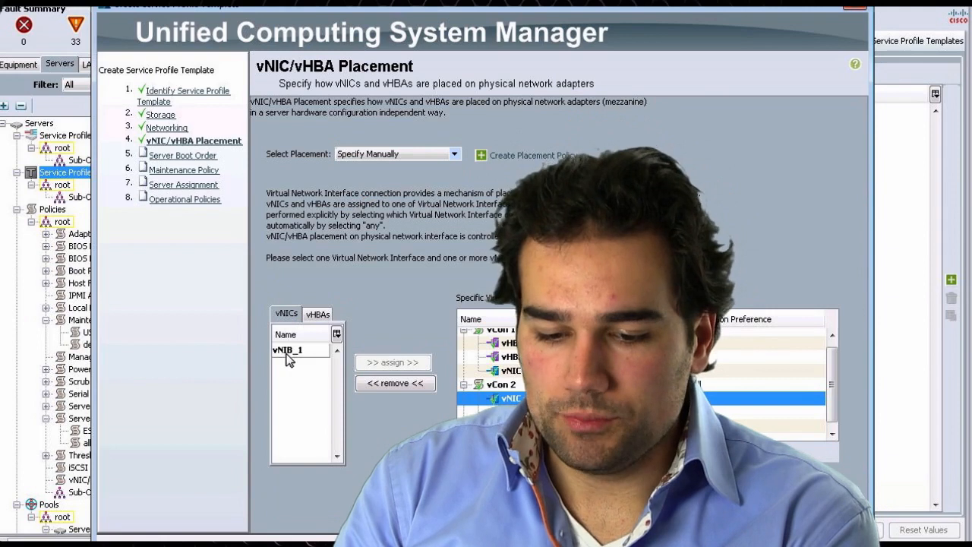
click(397, 385)
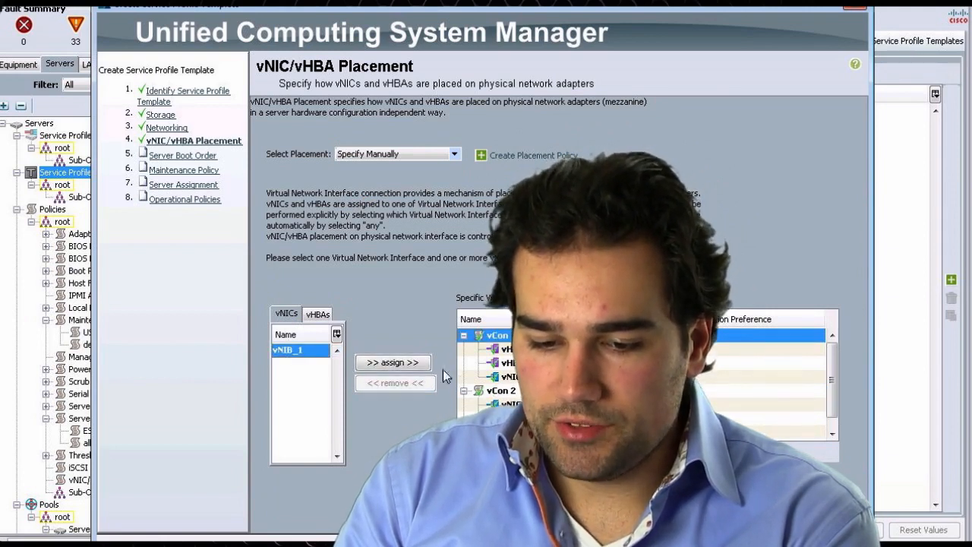
click(393, 368)
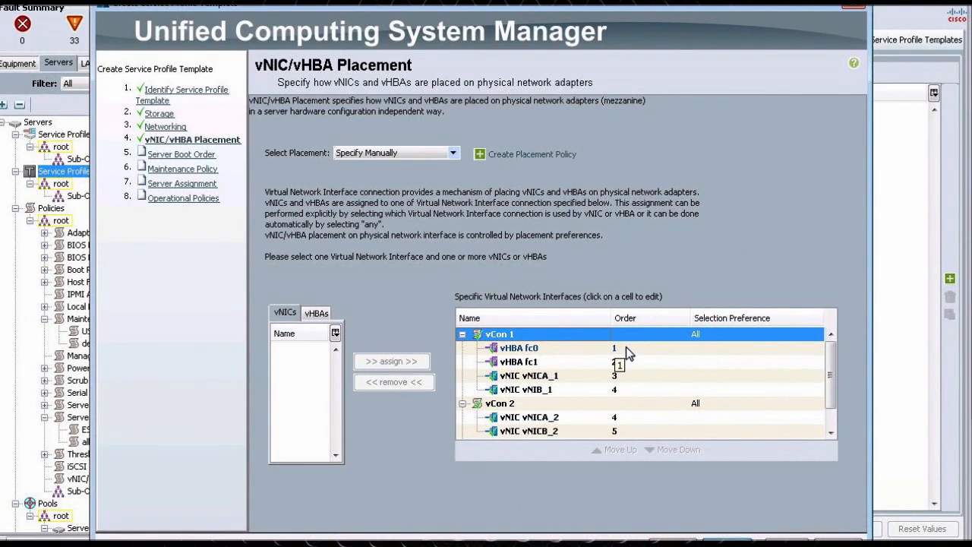
- Try vCon 1's selection preferences Exclude Dynamic, Exclude Unassigned and Assigned Only, then set it back to All
click(532, 375)
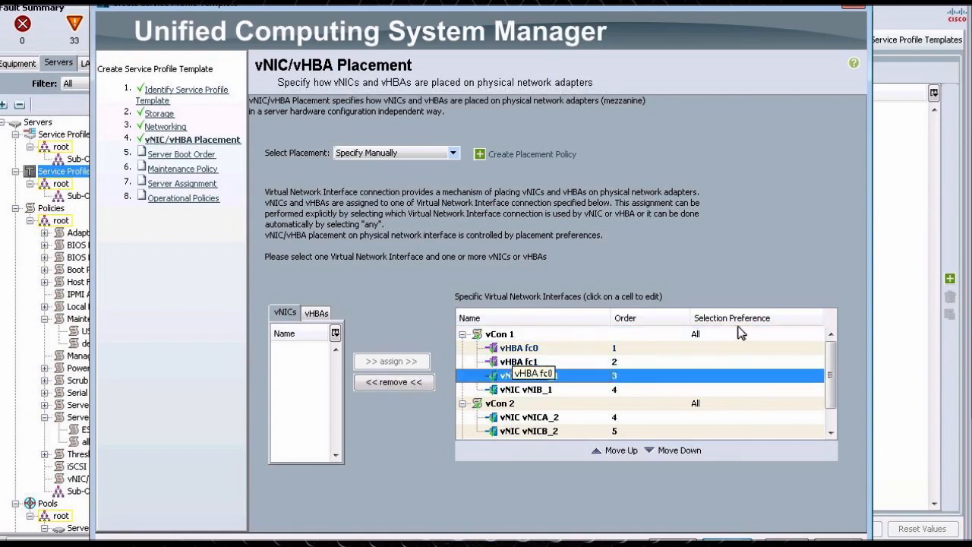
click(789, 335)
click(790, 334)
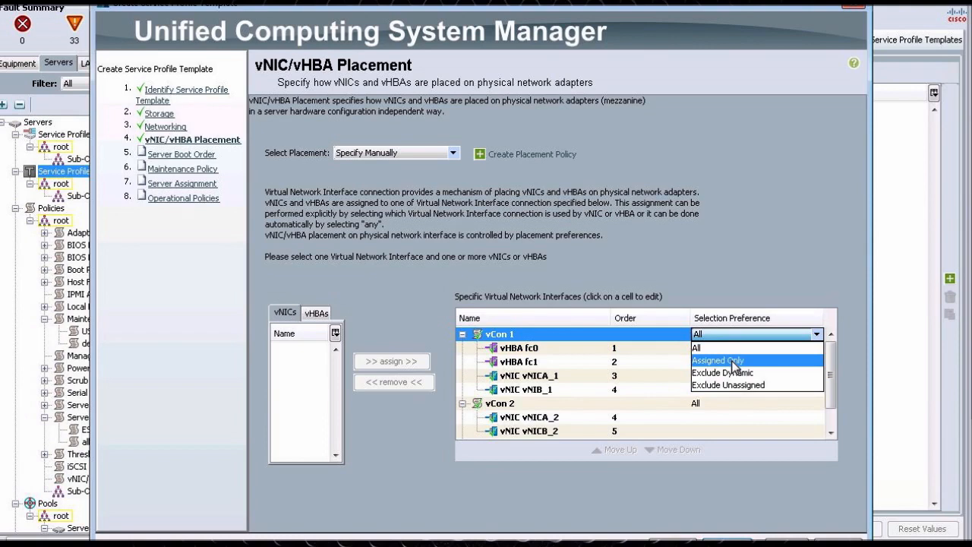
click(766, 374)
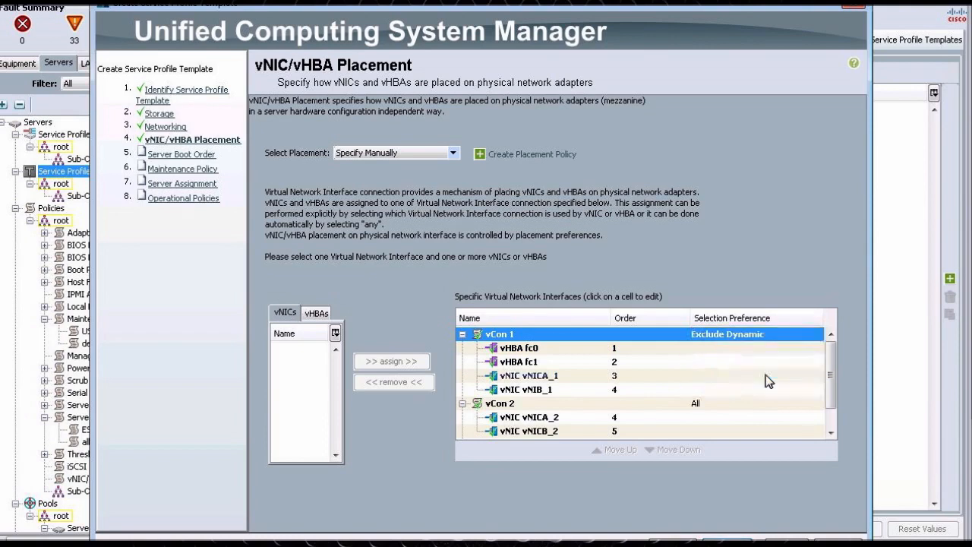
click(762, 334)
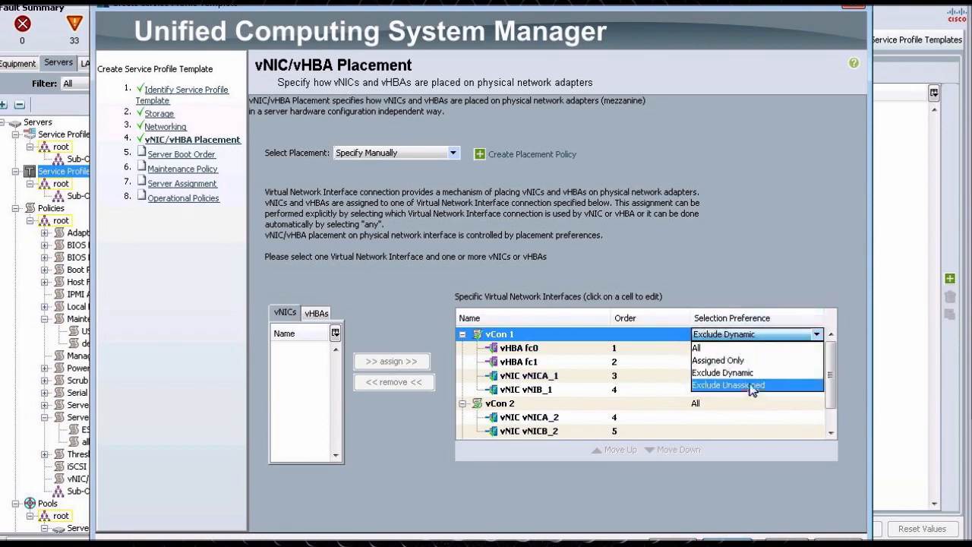
click(750, 386)
click(754, 334)
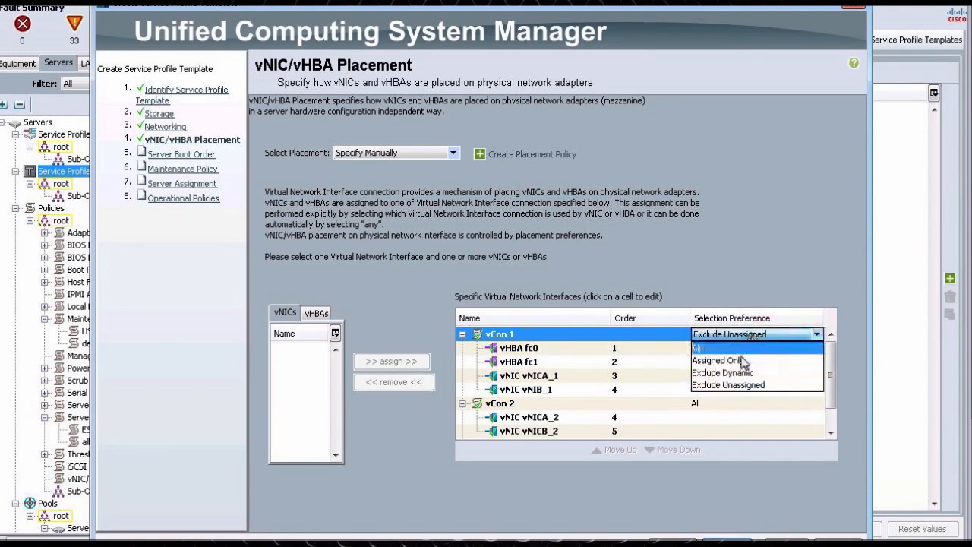
click(742, 360)
click(740, 337)
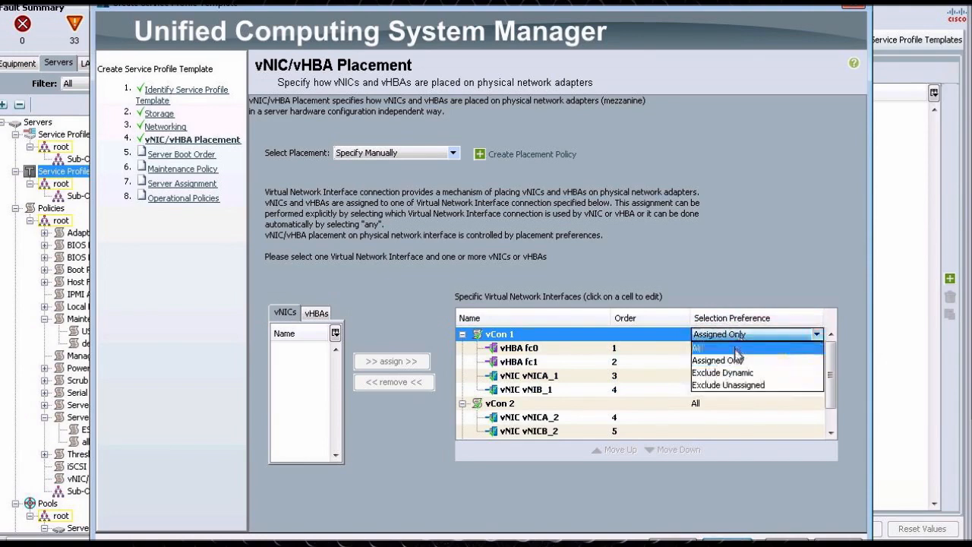
click(729, 348)
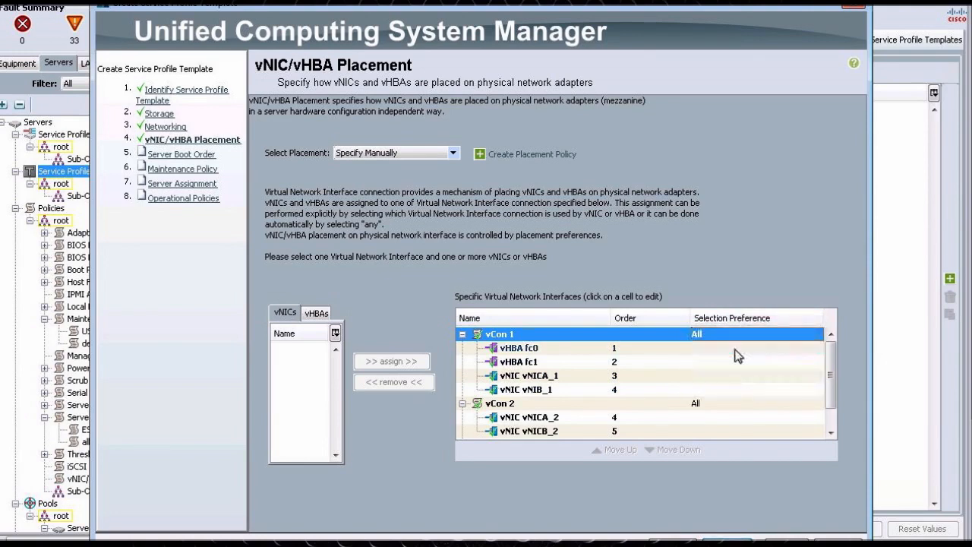